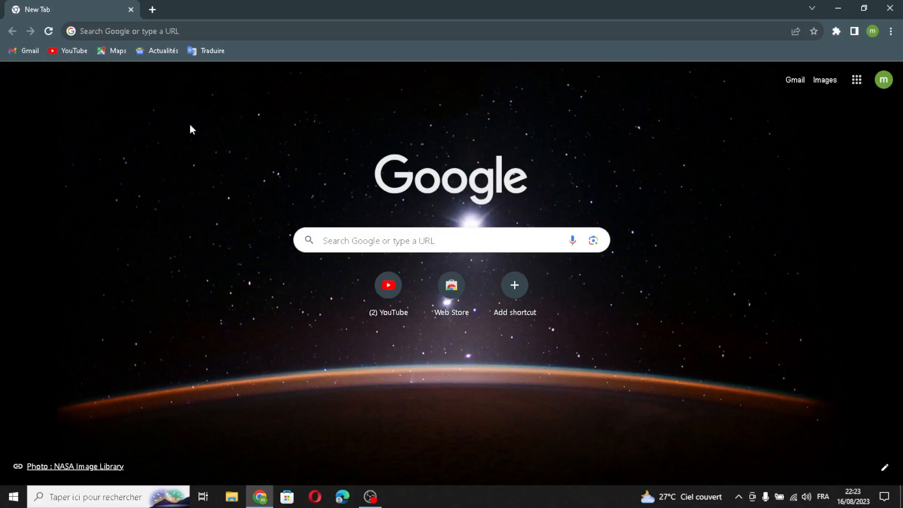
Step: Open durable.co and sign in to reach the list of businesses
left_click(250, 32)
type("s")
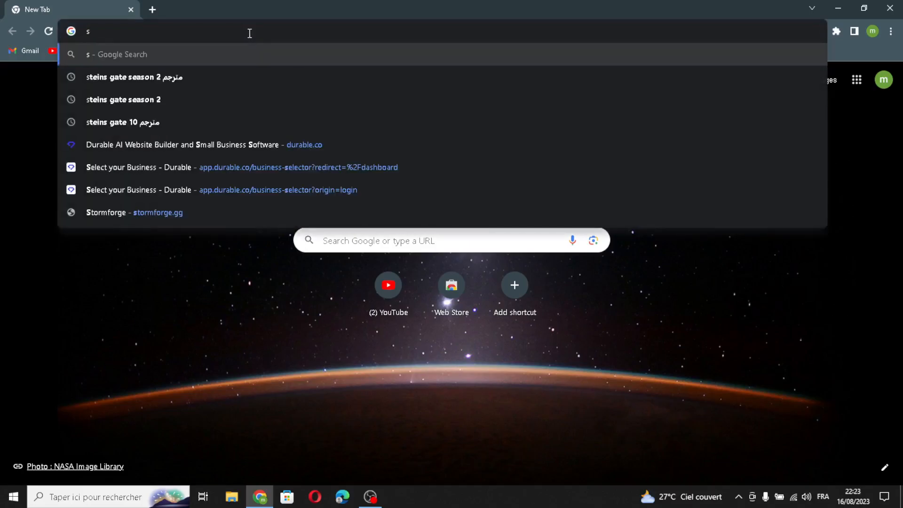
key("BackSpace")
type("d")
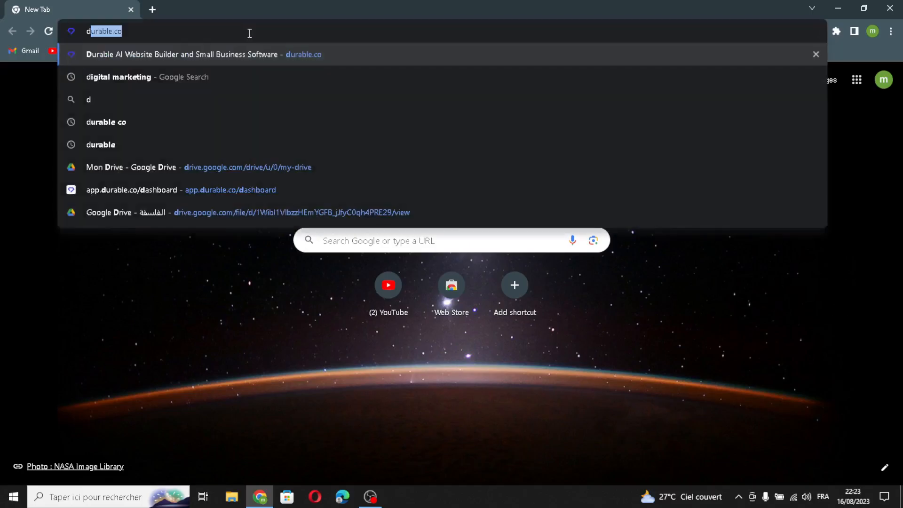
key("Return")
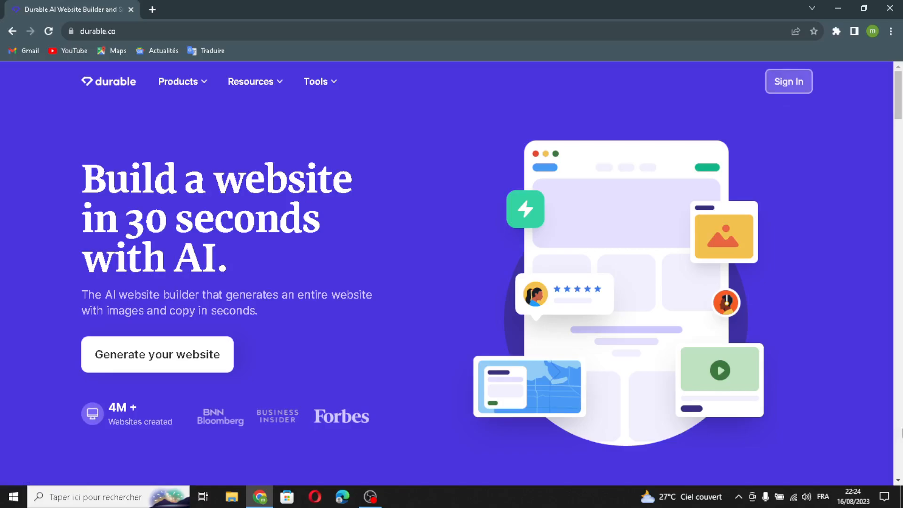
left_click(781, 82)
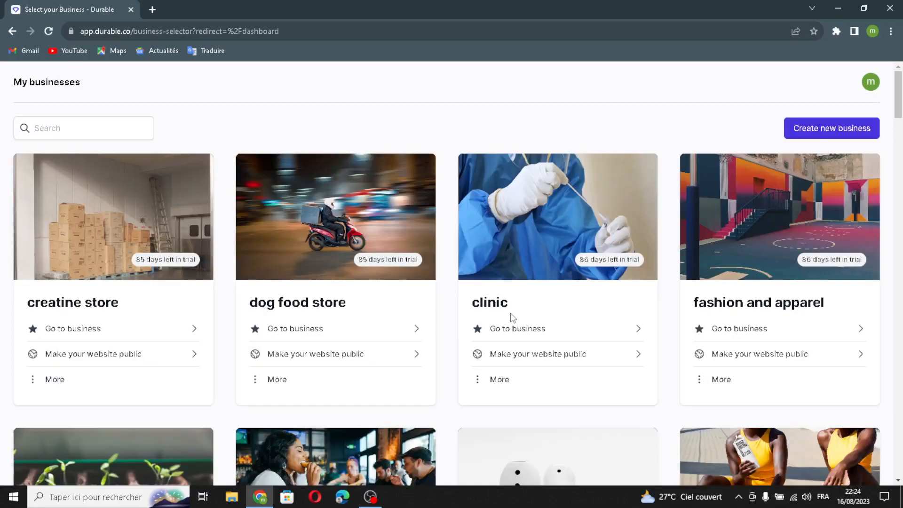
Step: Start a new business and name it EthiFair Traders
left_click(830, 128)
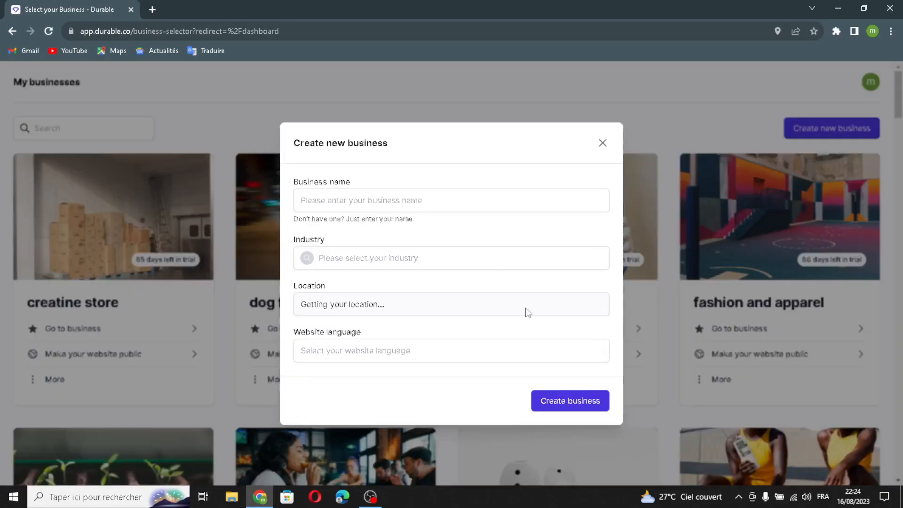
left_click(406, 203)
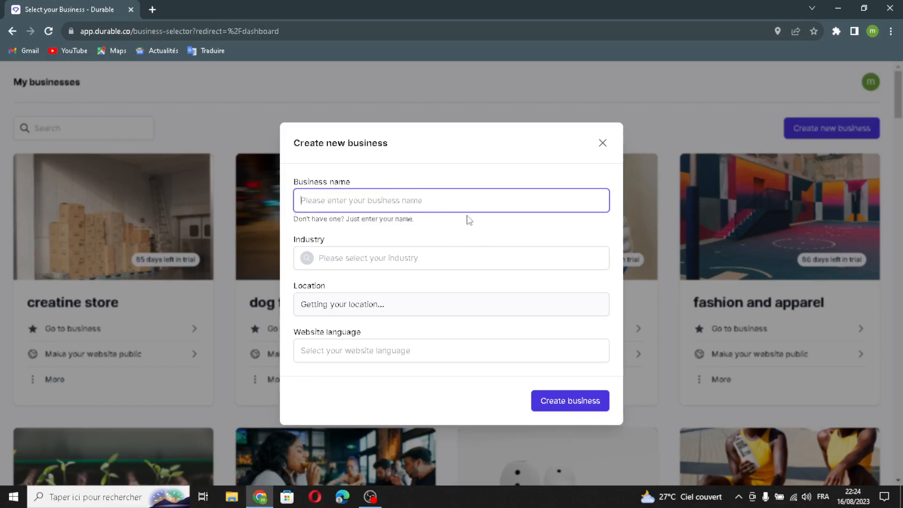
type("EthiFair Traders")
Step: Set the business's industry to "ethical and fair trade product"
left_click(437, 268)
left_click(431, 259)
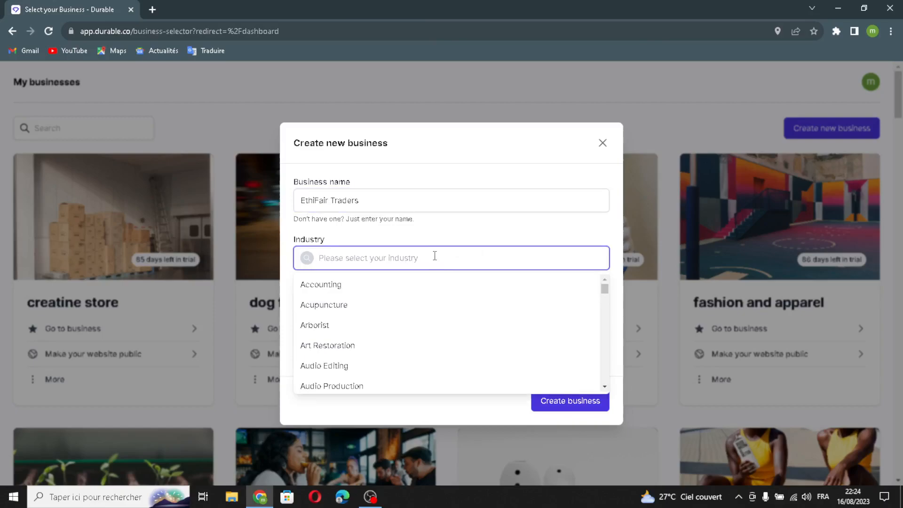
key("Down")
type("et")
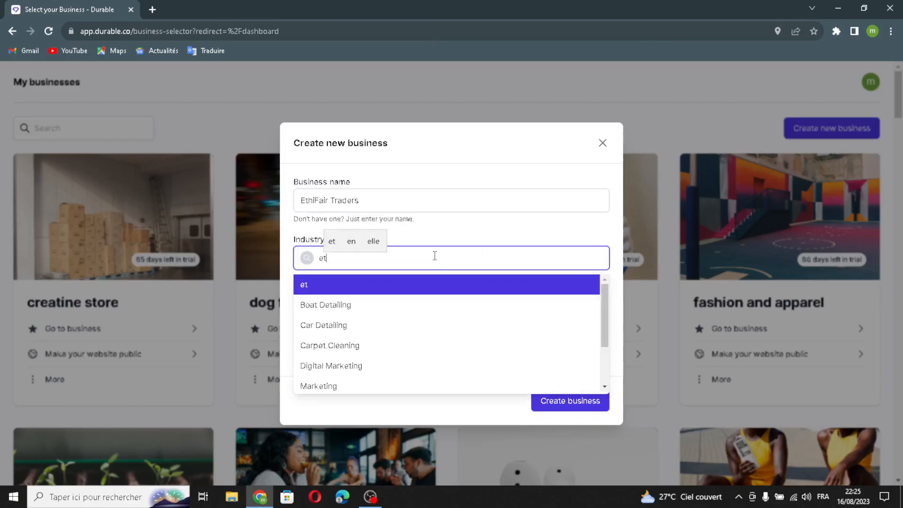
type("hical a")
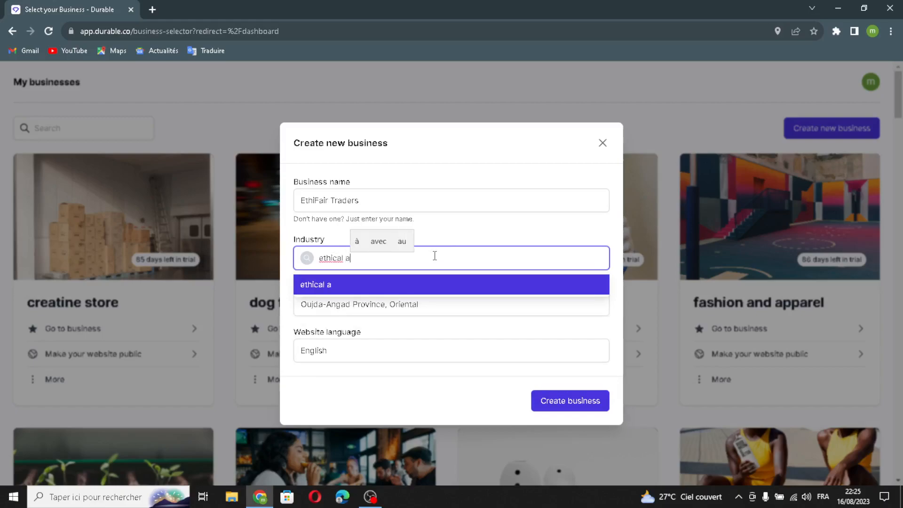
type("n")
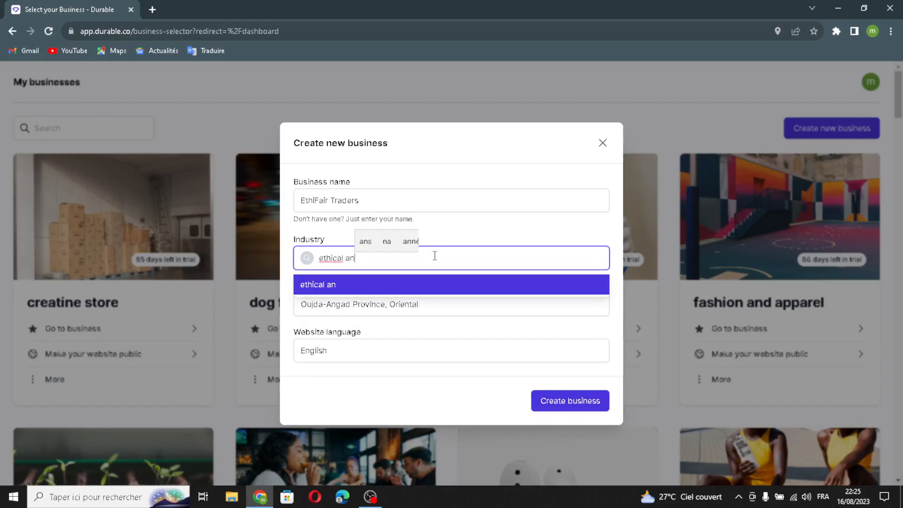
type("d fair ")
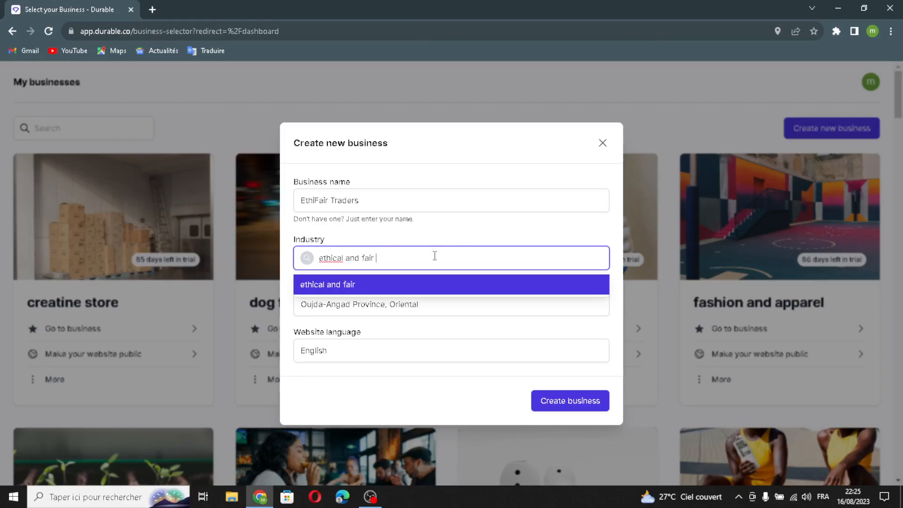
type("produ")
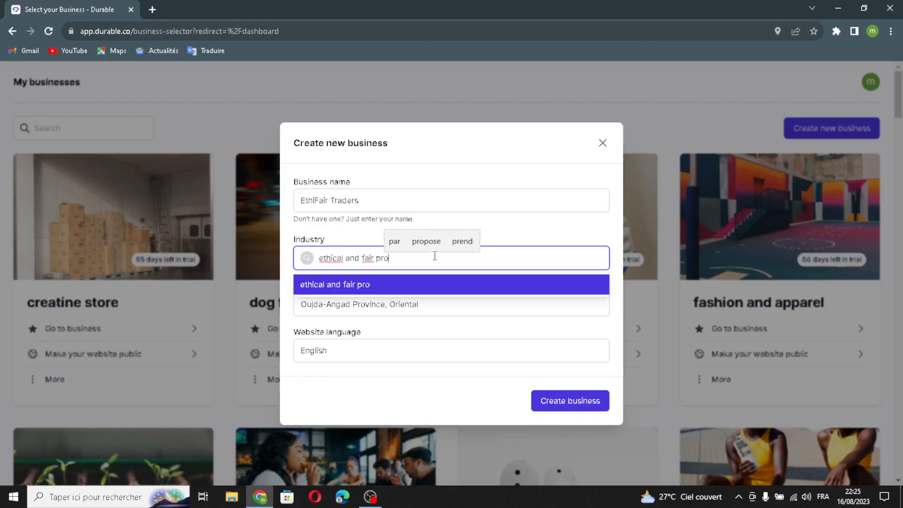
type("ct")
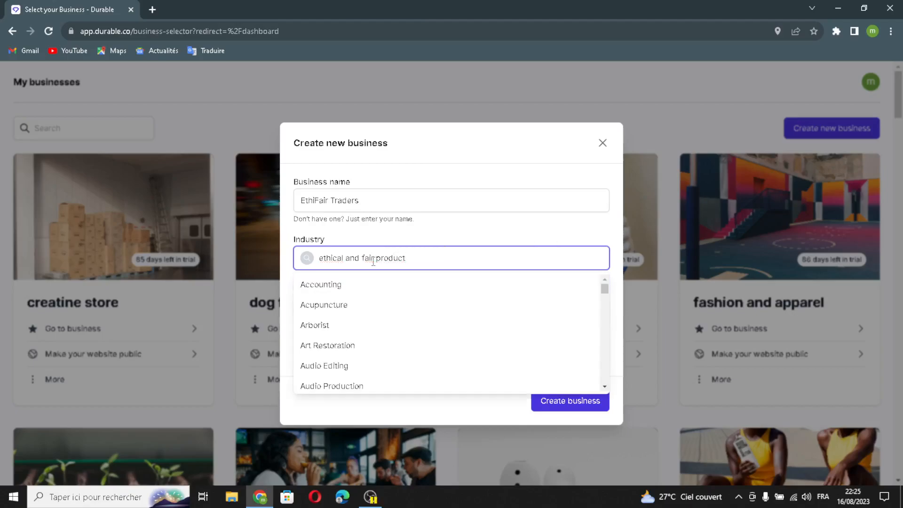
type("tra")
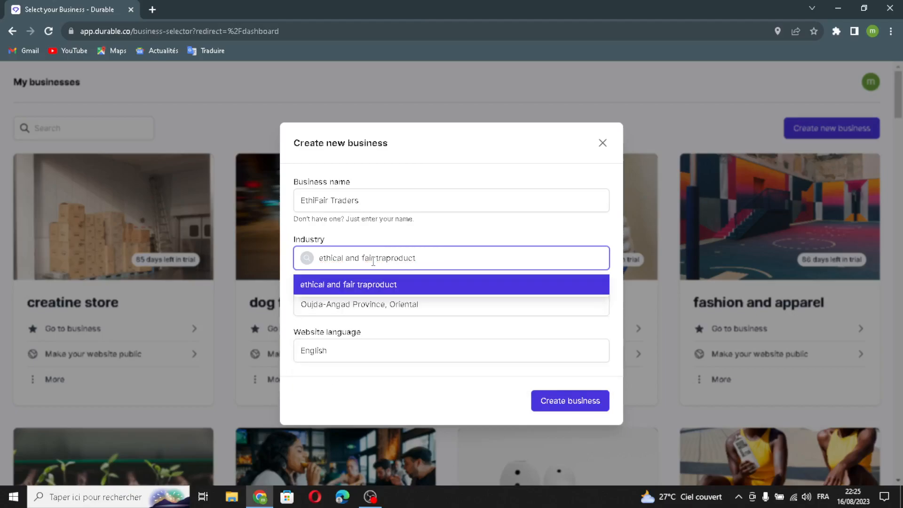
type("de")
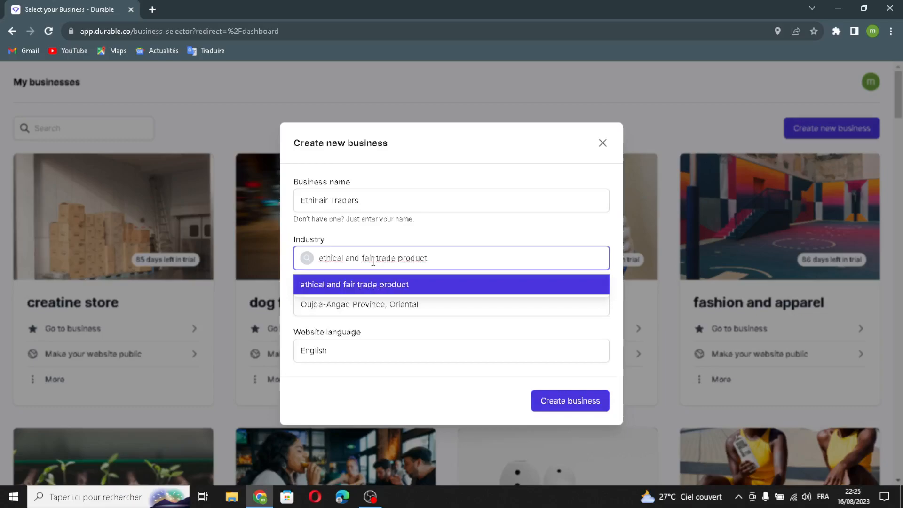
Step: Check the location and website language, and create the business
left_click(464, 321)
left_click(410, 357)
left_click(396, 402)
left_click(567, 403)
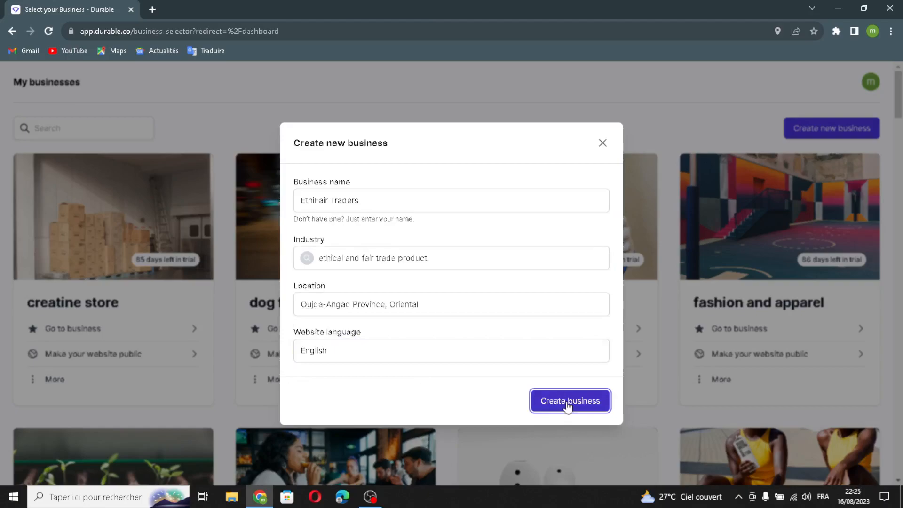
Step: Open the website header for editing and turn on the option that replaces the company name with a logo
mouse_move(260, 497)
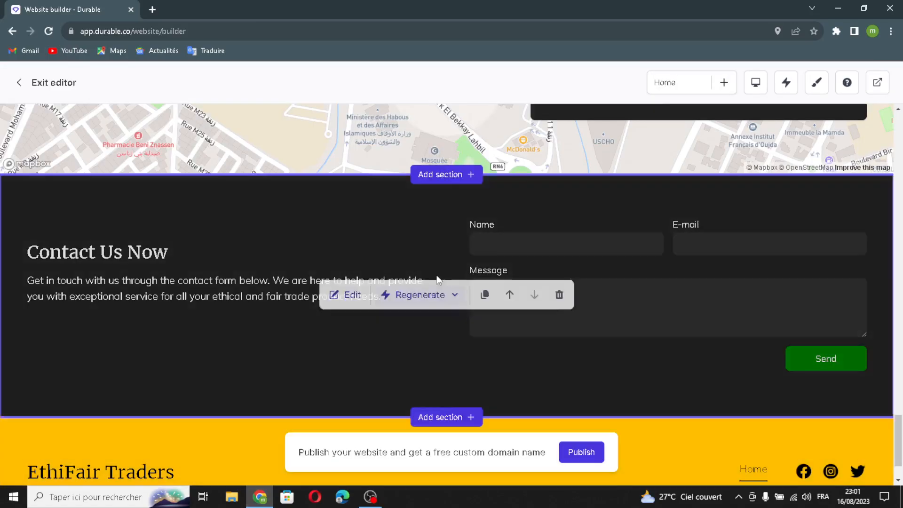
scroll(448, 242, "up", 15)
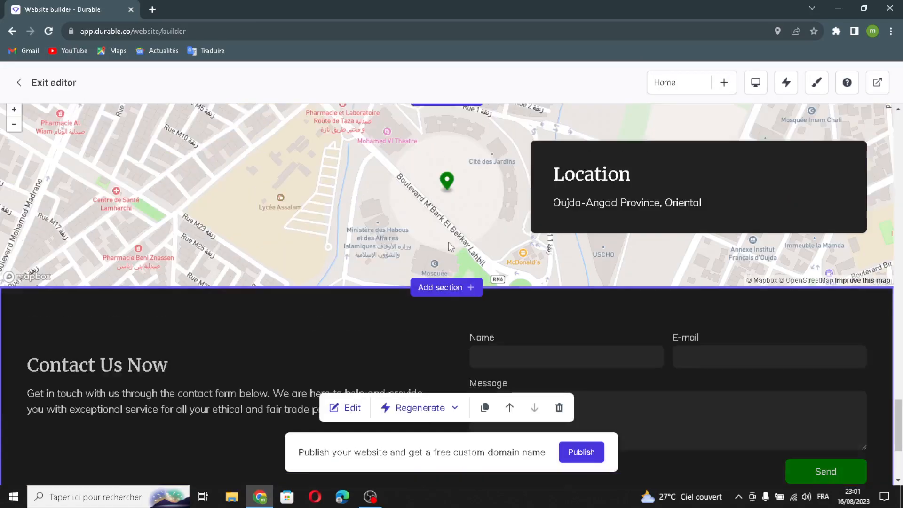
scroll(396, 225, "up", 10)
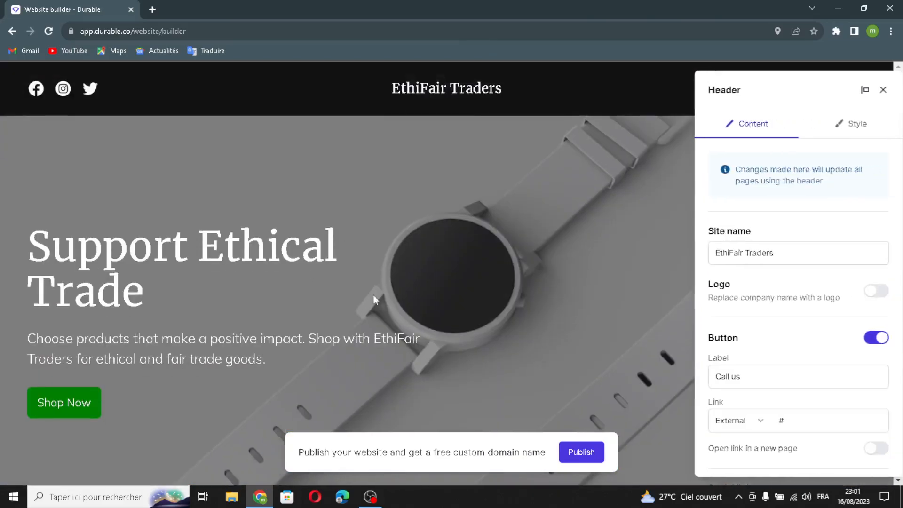
left_click_drag(812, 253, 749, 255)
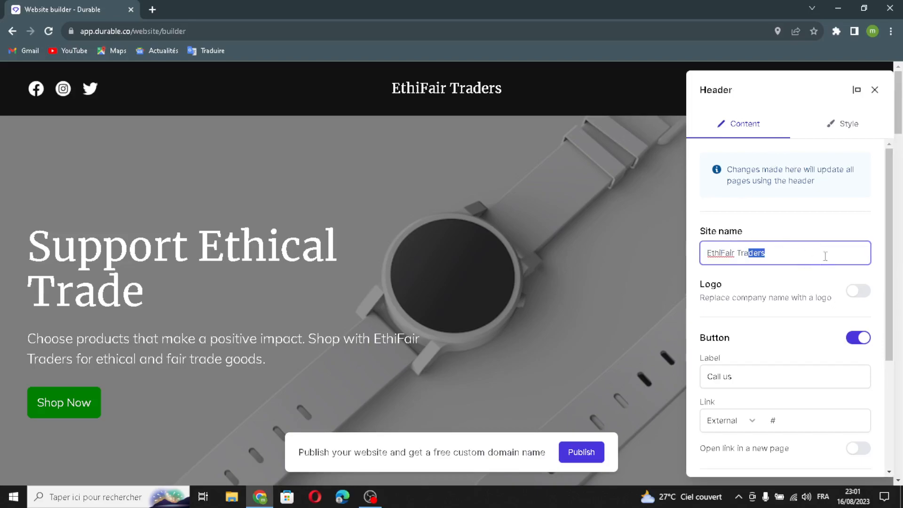
left_click(802, 251)
left_click(861, 296)
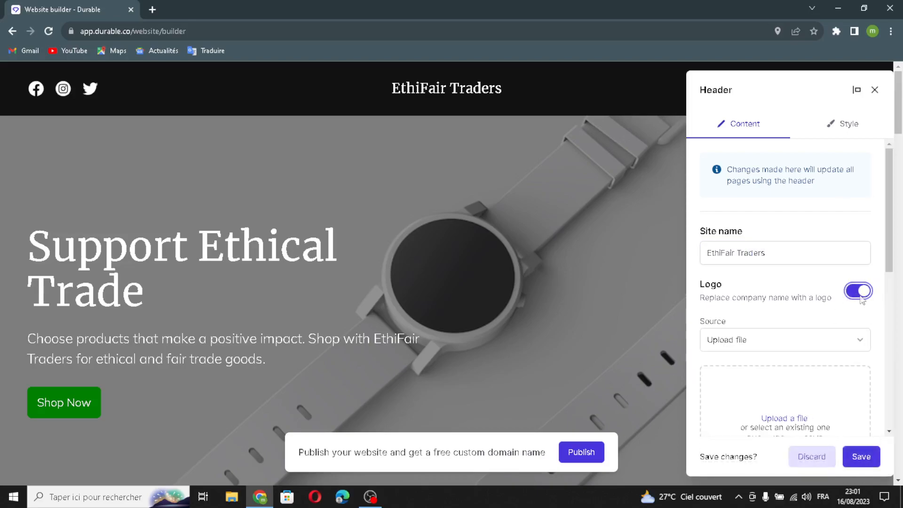
Step: Look through the header's logo upload, button label, button link and social links settings
left_click_drag(692, 308, 777, 318)
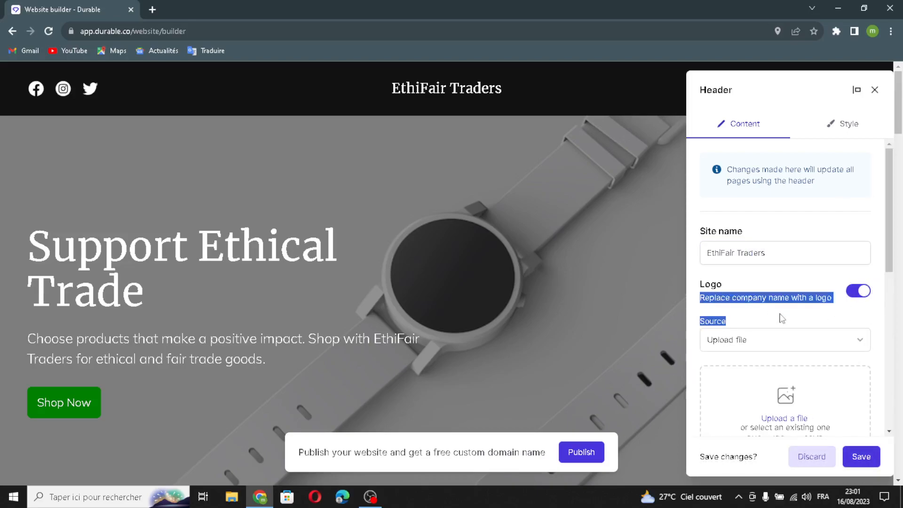
left_click(819, 320)
scroll(823, 348, "down", 1)
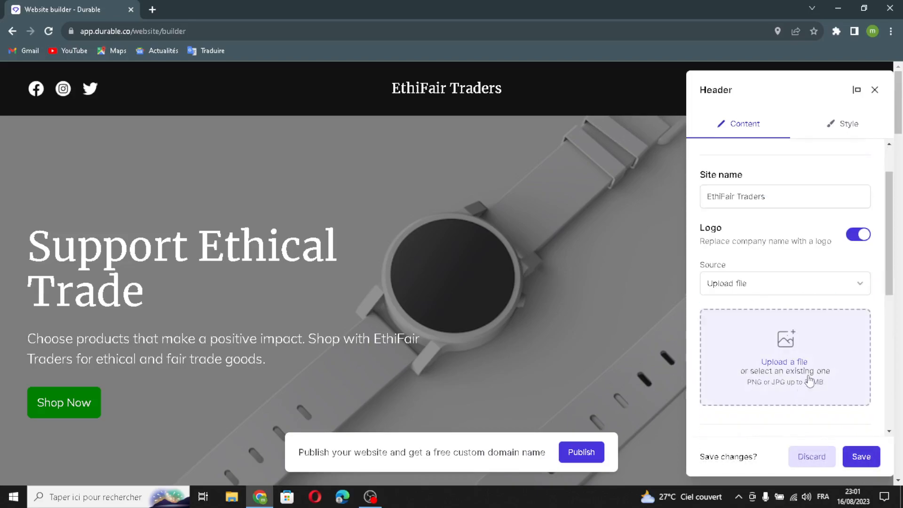
scroll(828, 376, "down", 4)
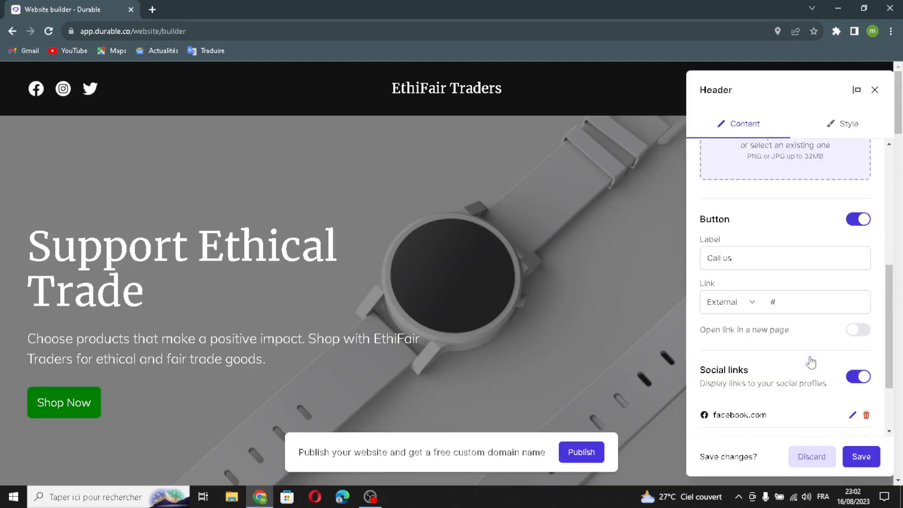
left_click_drag(750, 258, 783, 265)
left_click(806, 310)
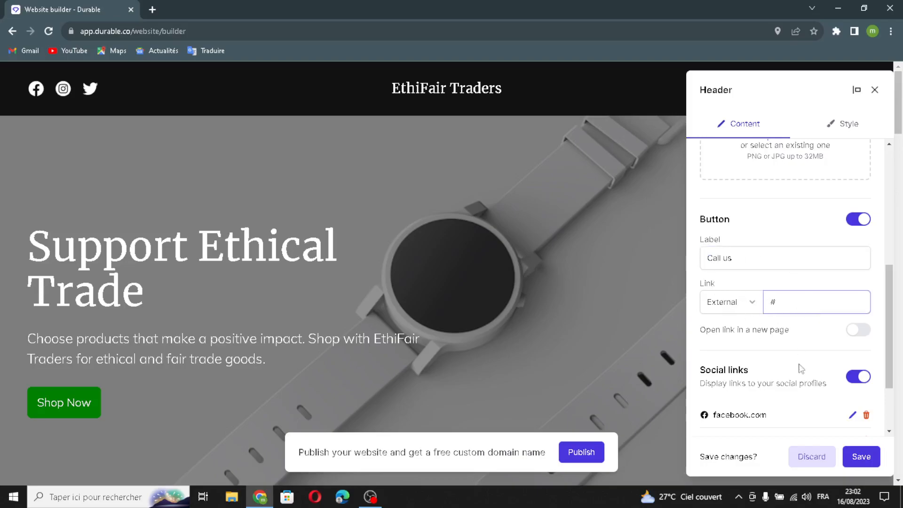
scroll(804, 395, "down", 2)
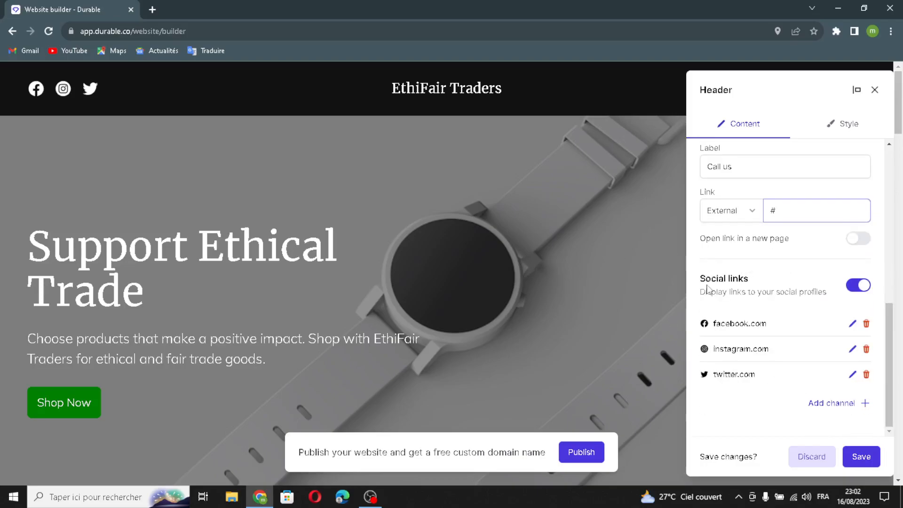
left_click(814, 401)
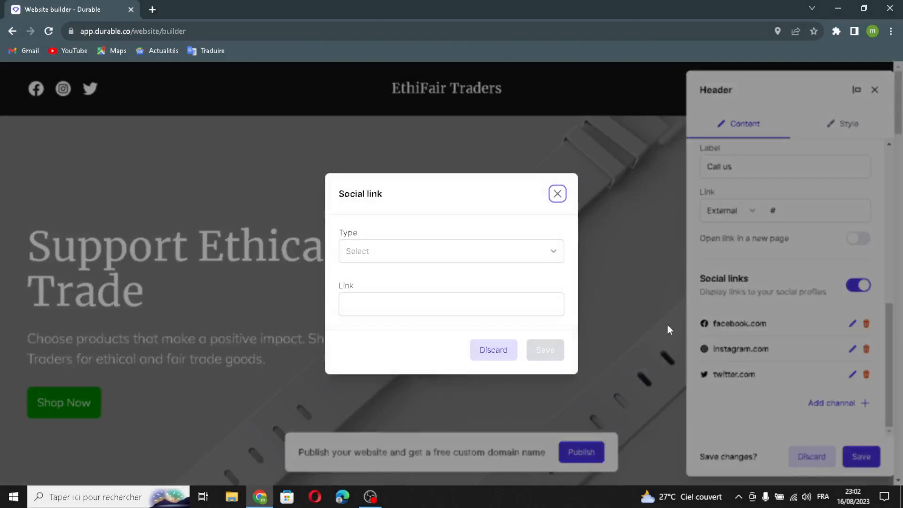
left_click(502, 249)
left_click(416, 192)
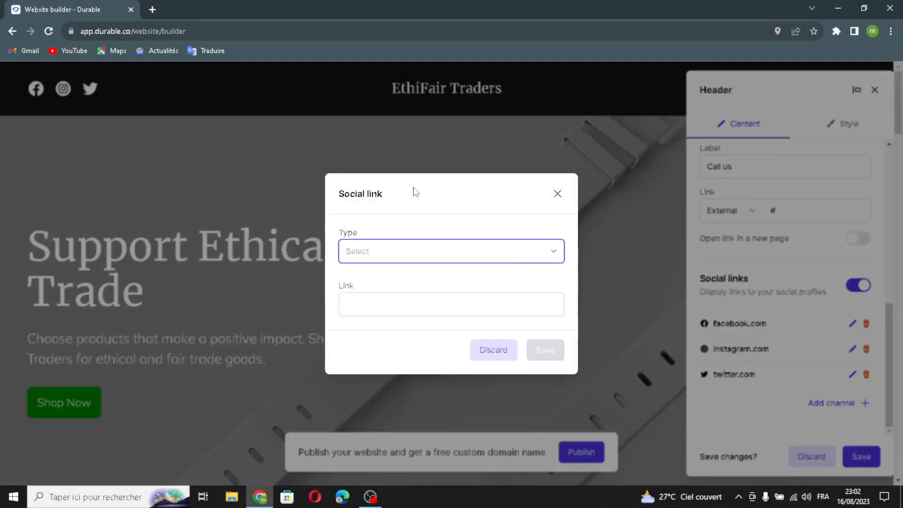
left_click(381, 250)
left_click(381, 246)
left_click(417, 312)
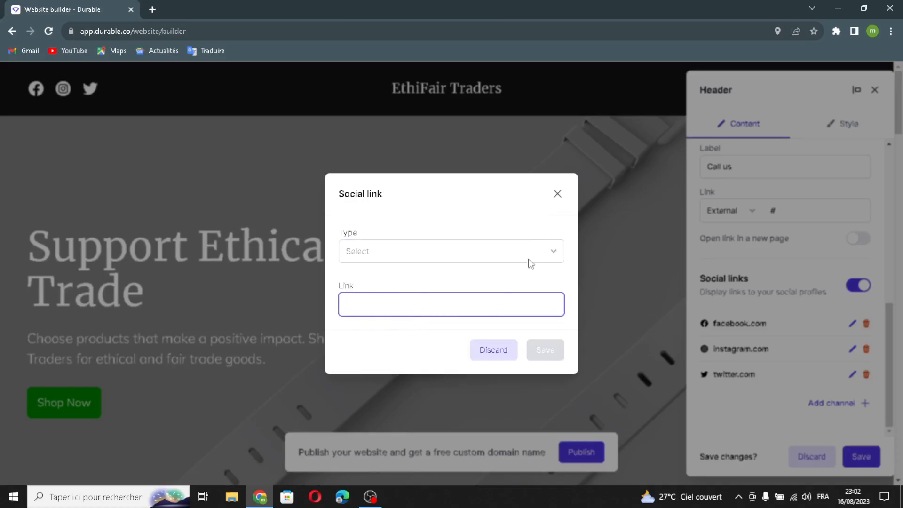
left_click(557, 194)
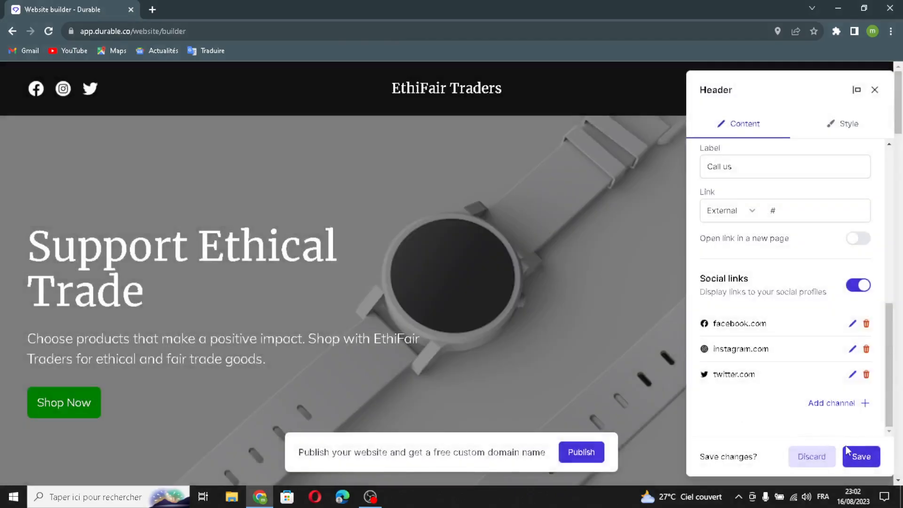
Step: Save the header changes
left_click(855, 459)
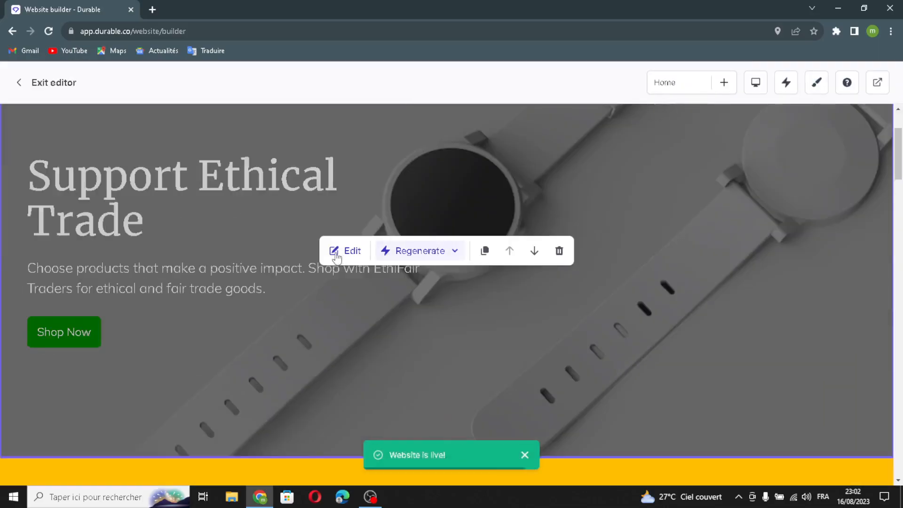
Step: Open the banner section for editing and regenerate its heading and subtext with AI
left_click(359, 253)
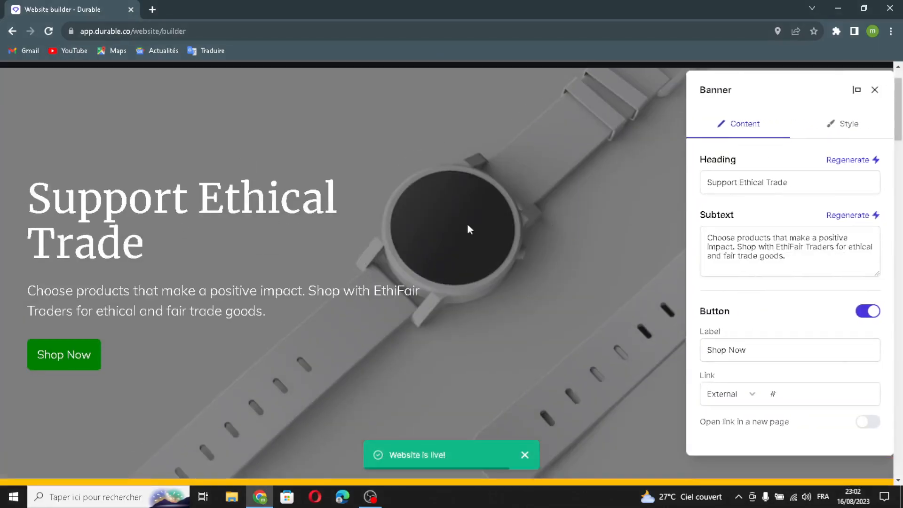
left_click(856, 162)
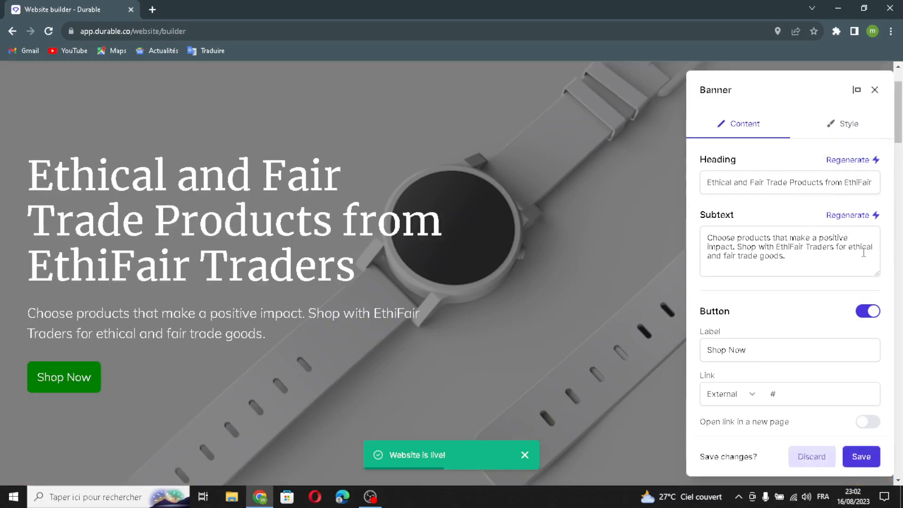
left_click(798, 261)
left_click(848, 215)
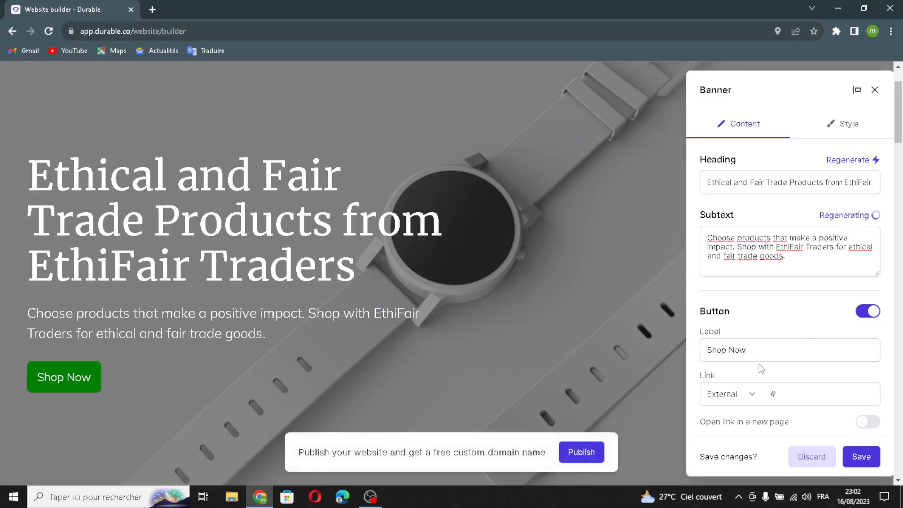
Step: Check the banner button's label and link fields, and save the banner changes
left_click(771, 348)
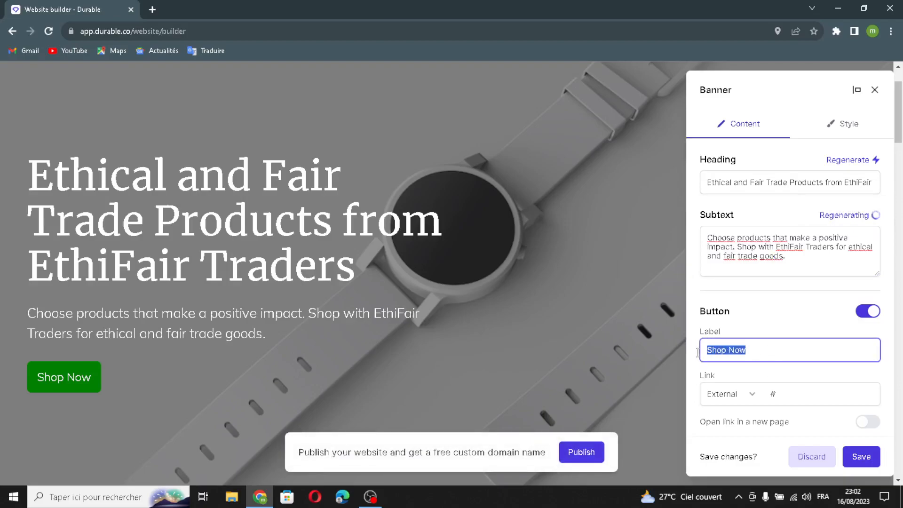
left_click(788, 356)
left_click(810, 393)
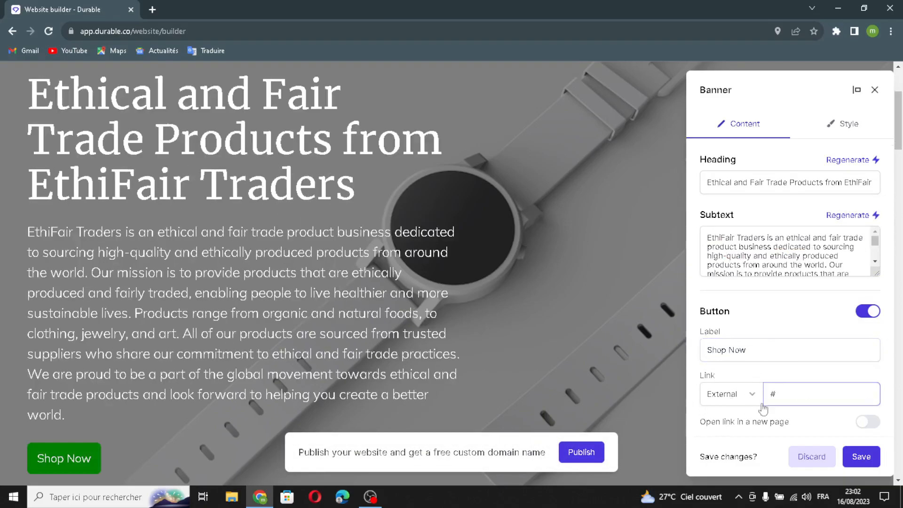
left_click(858, 459)
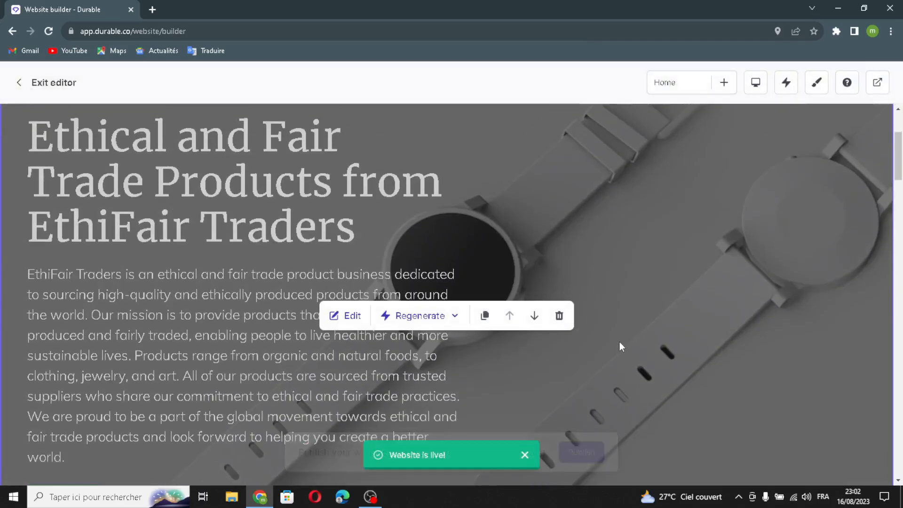
Step: Look through the section types that can be added between the header and the banner, and close the list
scroll(619, 341, "up", 1)
scroll(542, 273, "up", 2)
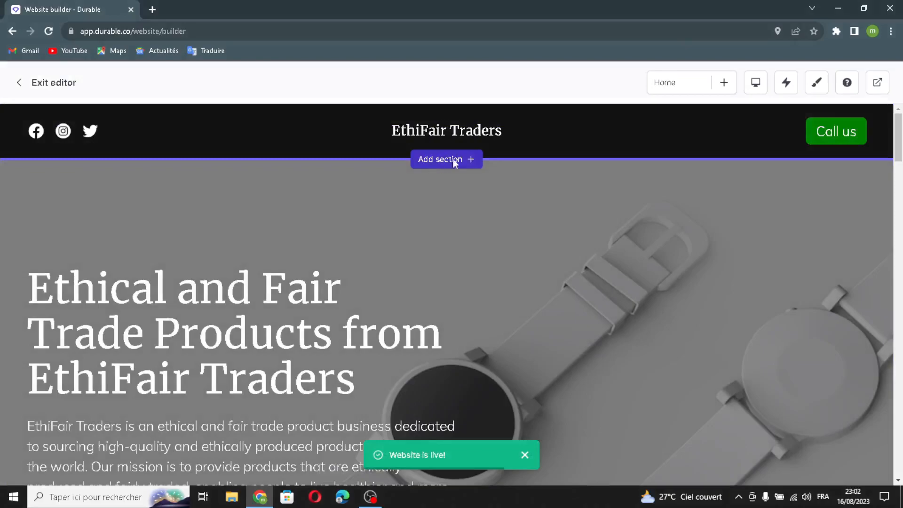
left_click(425, 160)
scroll(529, 329, "down", 3)
scroll(466, 375, "up", 3)
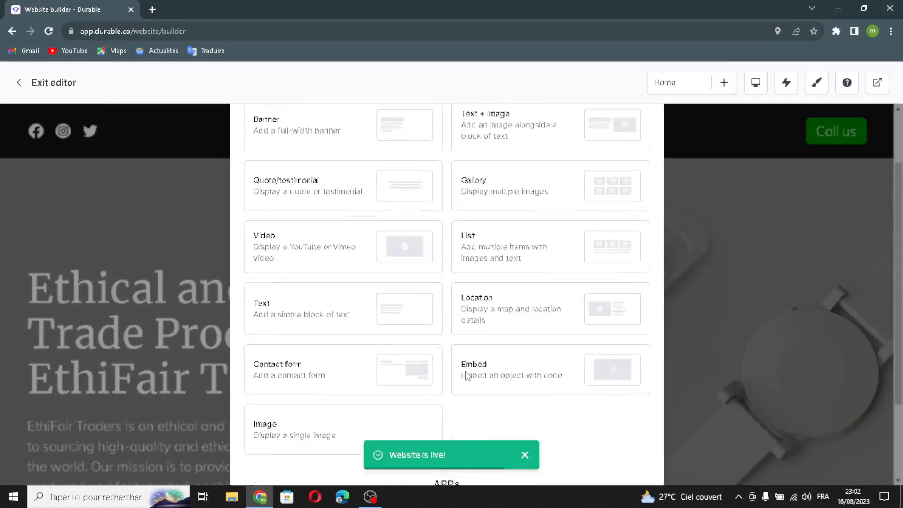
left_click(643, 142)
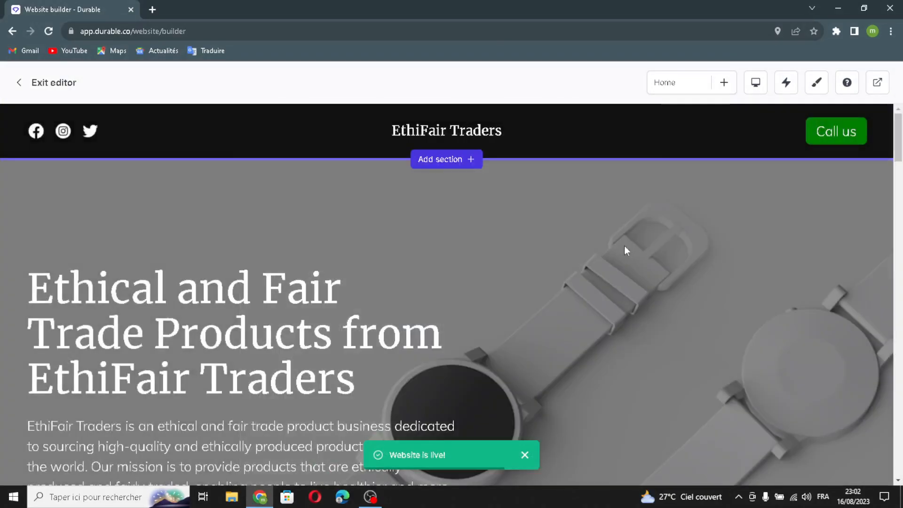
Step: Open the About us section for editing and regenerate its image with AI
scroll(620, 258, "down", 5)
scroll(620, 258, "down", 10)
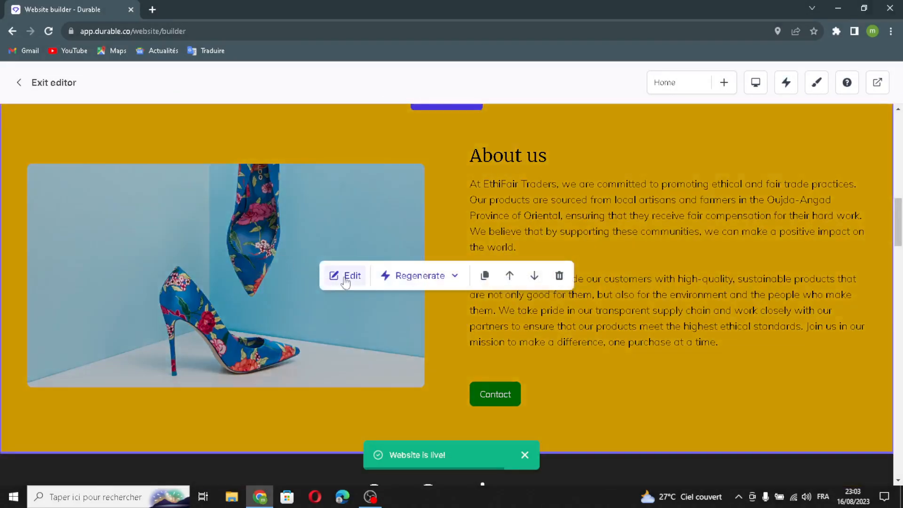
left_click(346, 277)
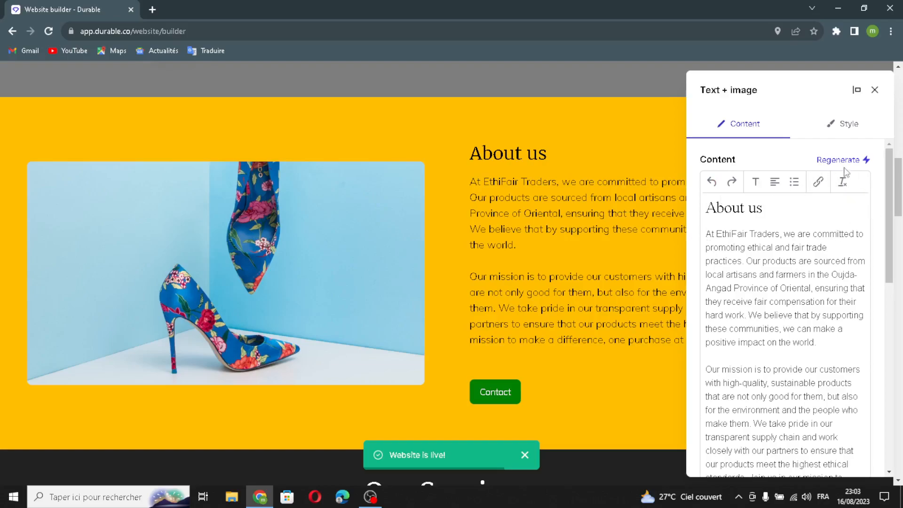
scroll(802, 261, "down", 3)
scroll(802, 261, "down", 2)
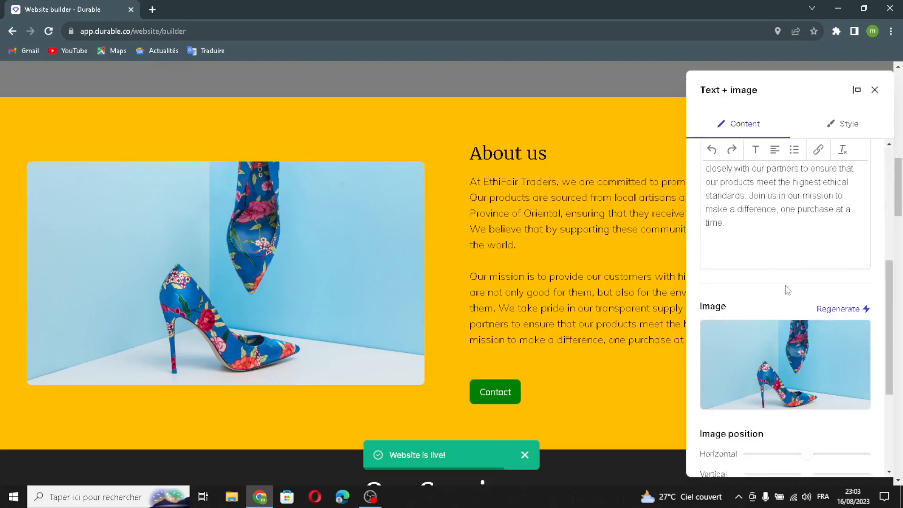
left_click(858, 311)
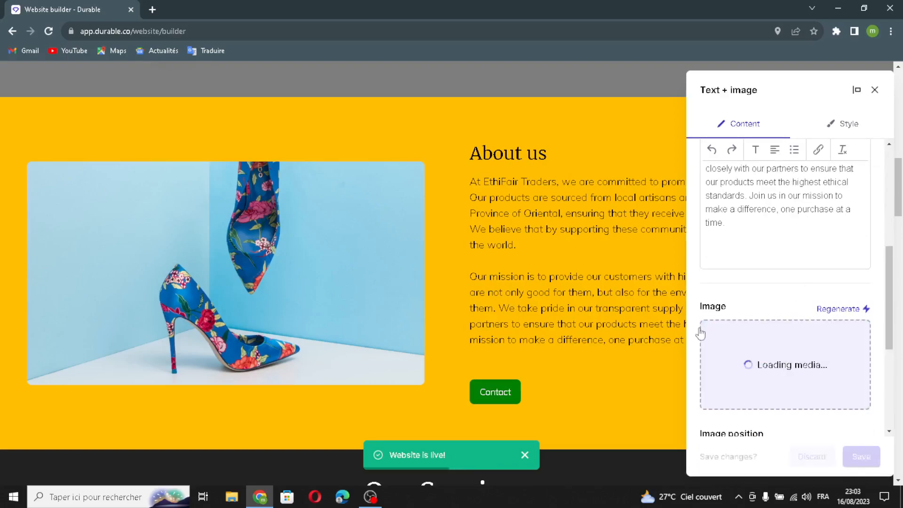
Step: Look through the About us section's image position, button label and button link settings
scroll(765, 403, "down", 1)
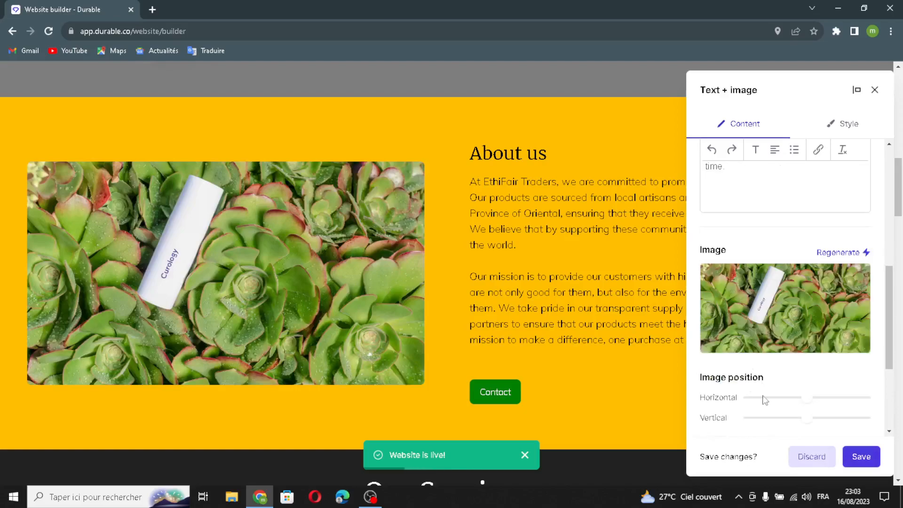
scroll(779, 414, "down", 3)
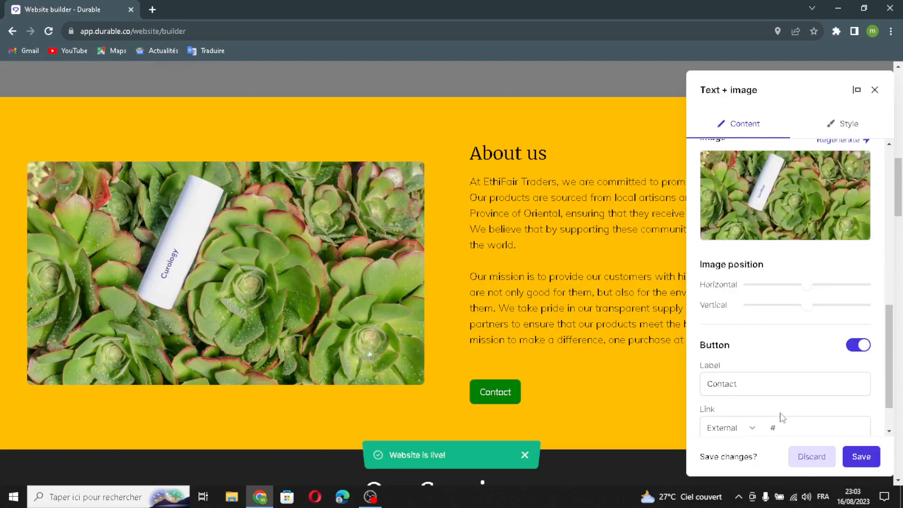
left_click_drag(748, 332, 691, 335)
left_click(818, 342)
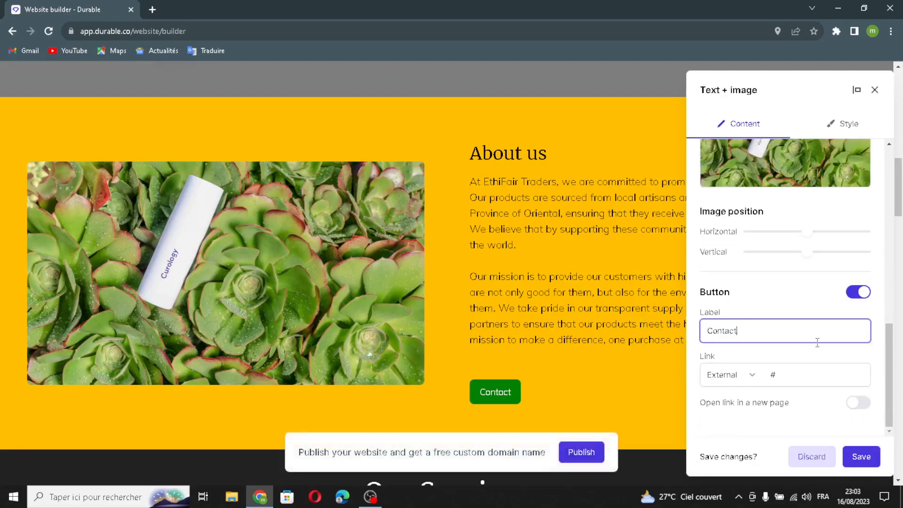
left_click(818, 375)
scroll(757, 379, "up", 5)
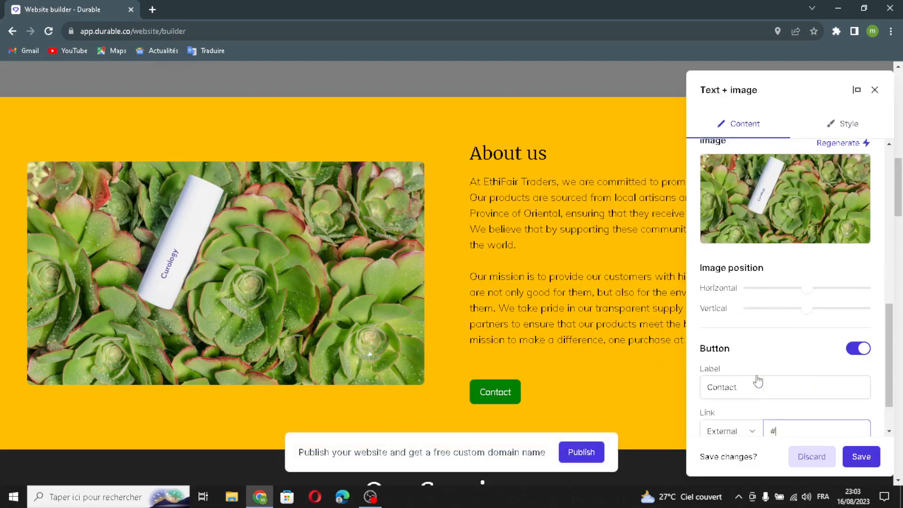
scroll(758, 315, "up", 3)
Step: Review the About us section's alignment, image, spacing and background style settings, and save the section changes
left_click(839, 124)
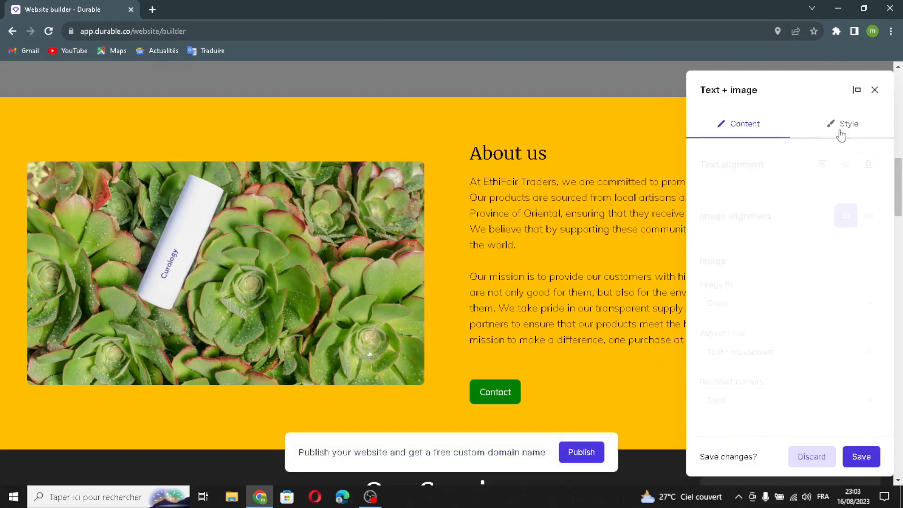
scroll(799, 283, "down", 3)
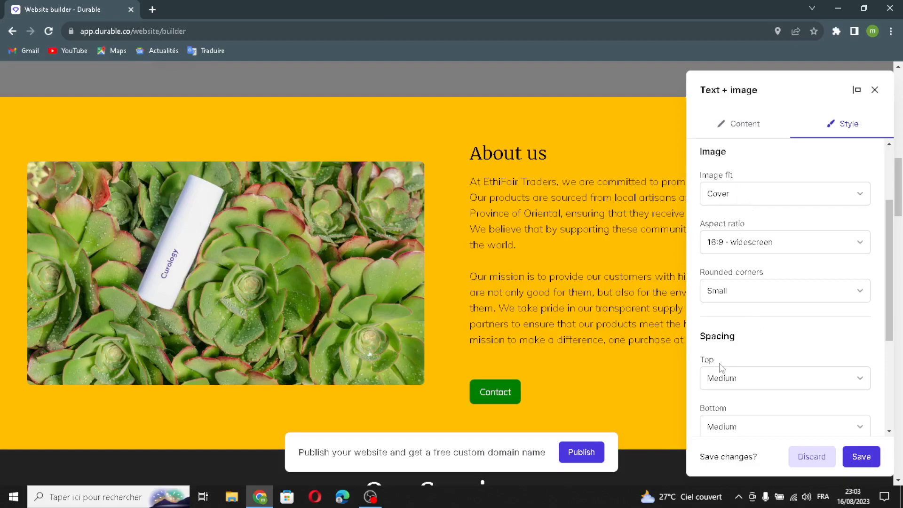
scroll(722, 367, "down", 3)
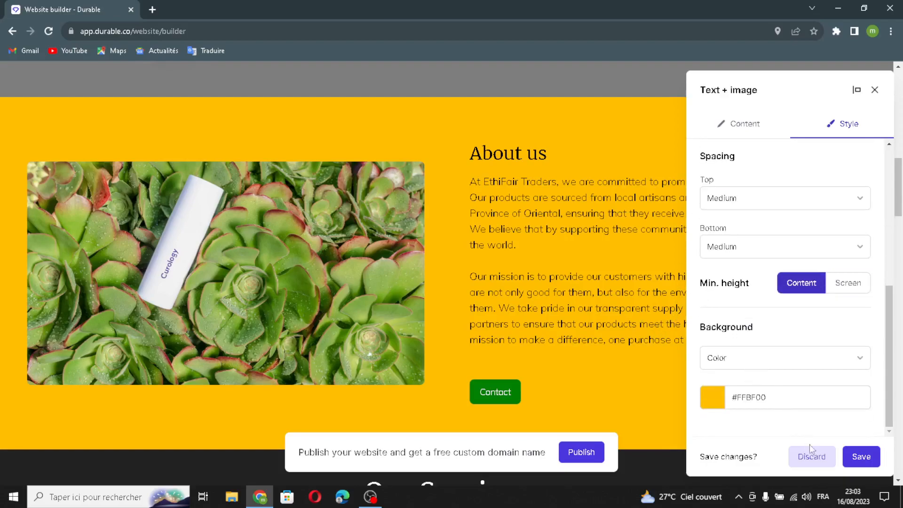
left_click(861, 457)
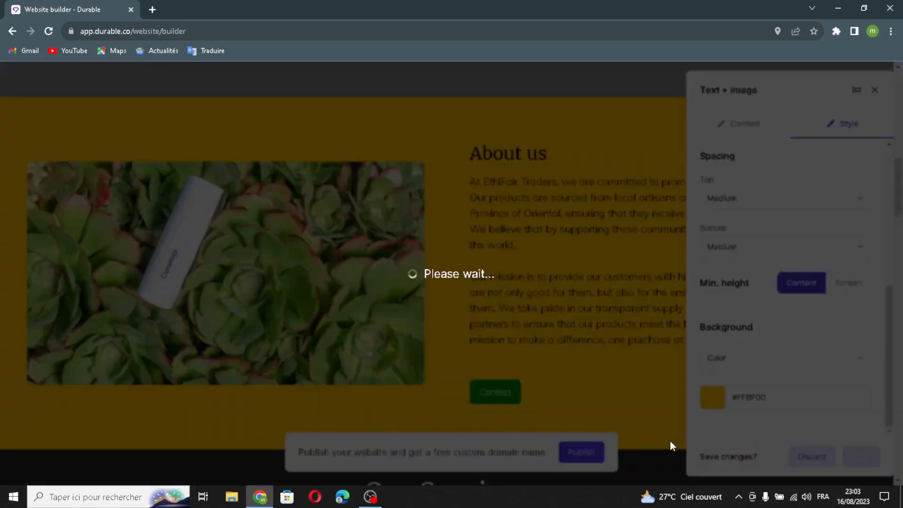
Step: Open the Our Services list section for editing and review its heading, display options and list items
scroll(706, 269, "down", 2)
scroll(704, 270, "down", 7)
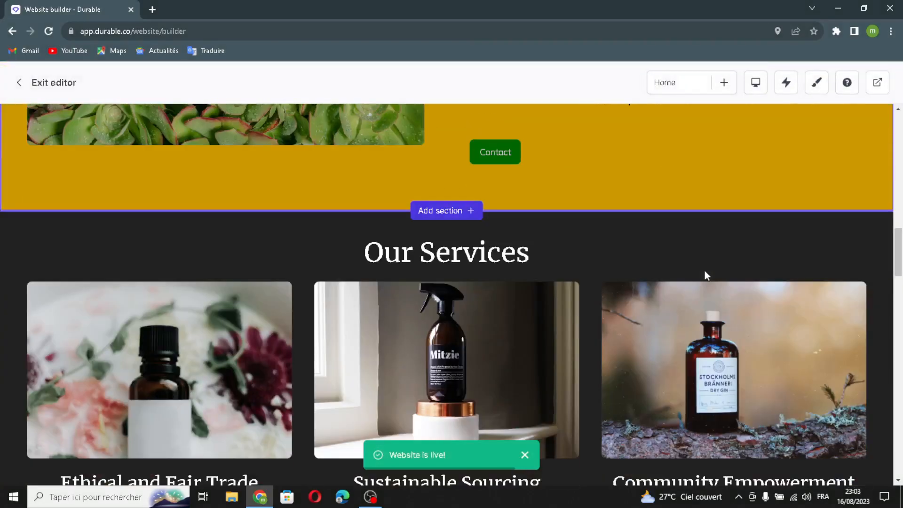
left_click(355, 250)
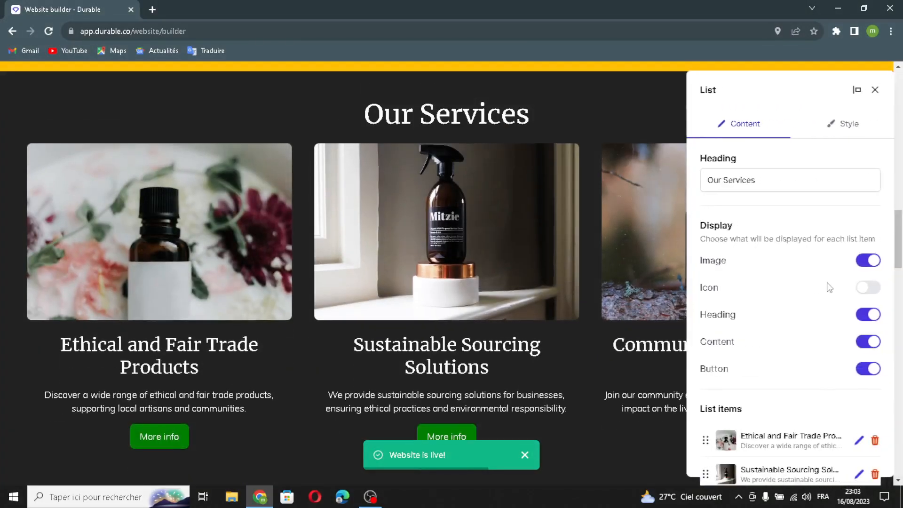
left_click_drag(777, 184, 821, 248)
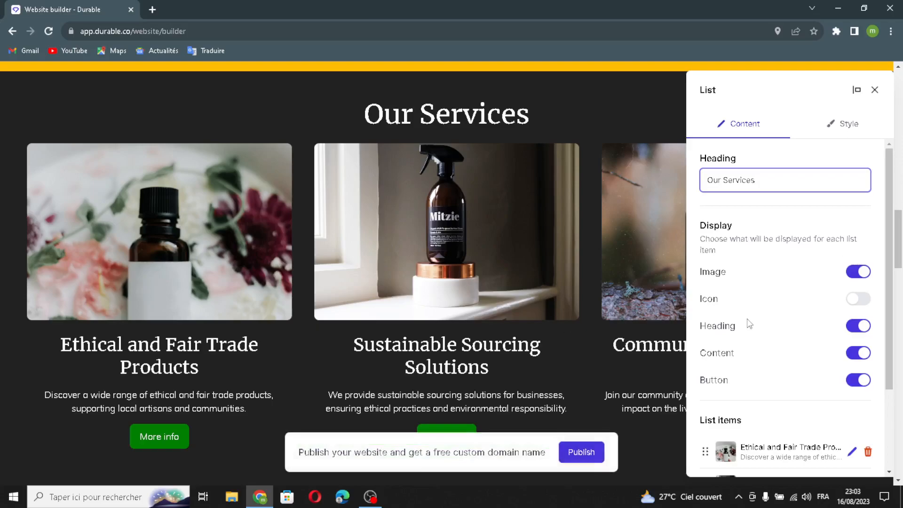
scroll(749, 324, "down", 2)
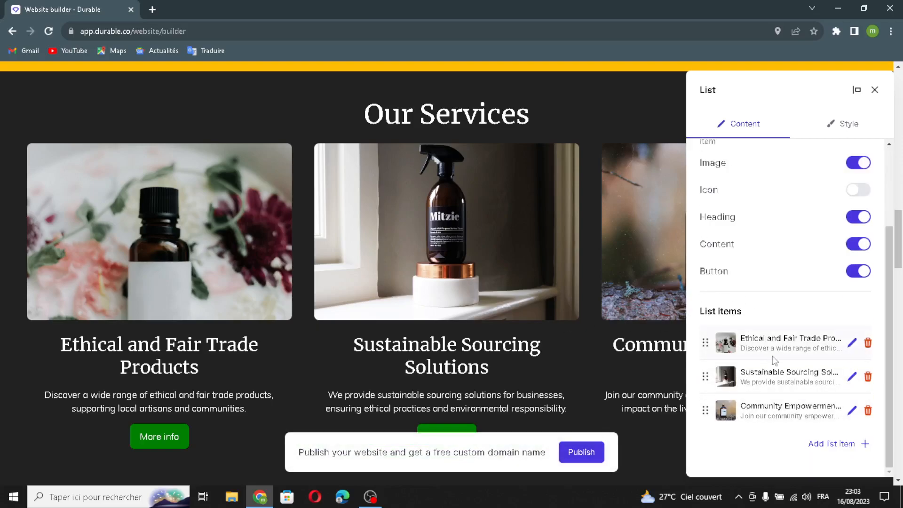
Step: Add a new list item to Our Services and generate its image, title and content with AI
left_click(825, 444)
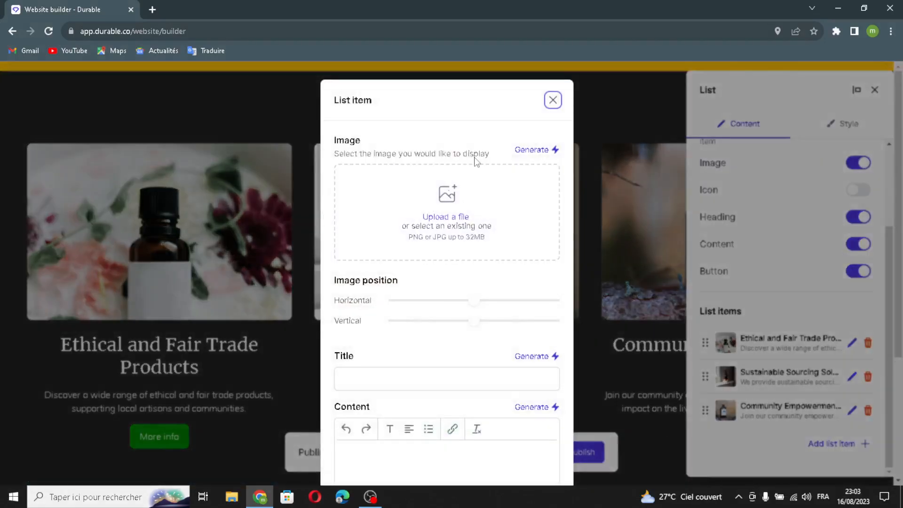
left_click(528, 150)
mouse_move(366, 498)
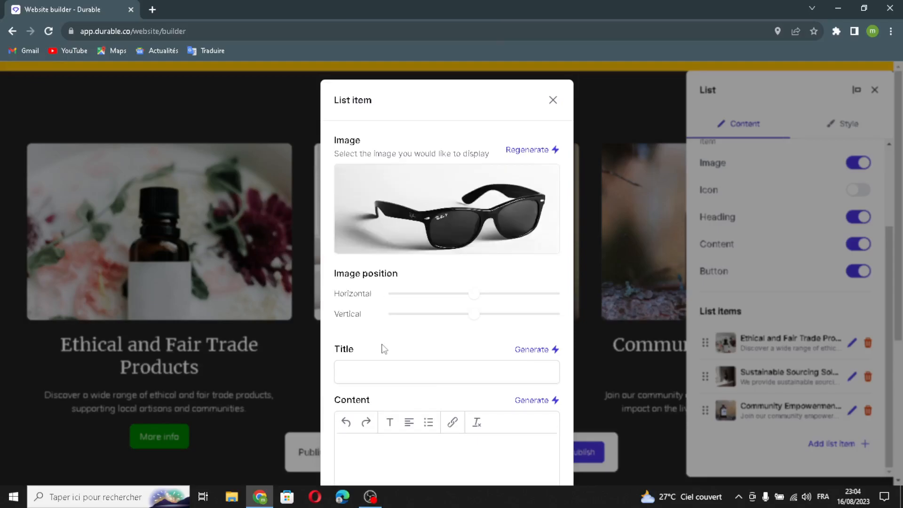
scroll(527, 357, "down", 1)
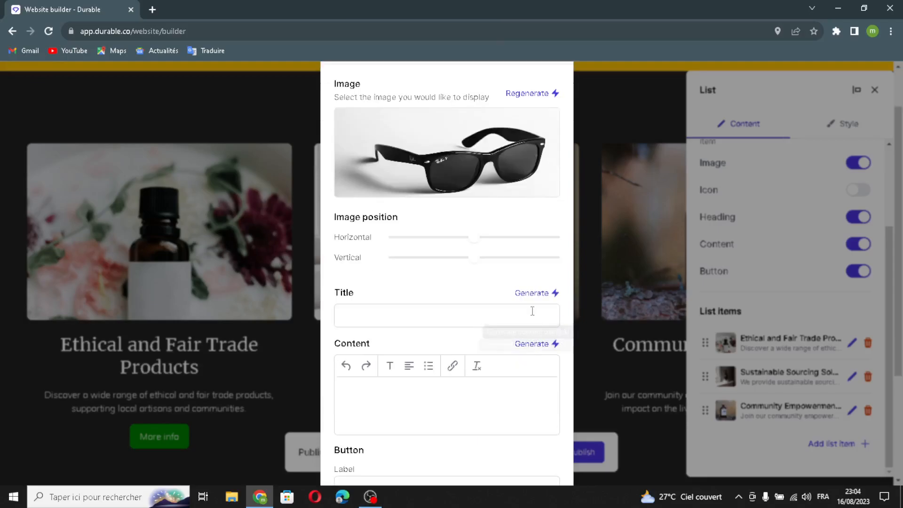
left_click(522, 297)
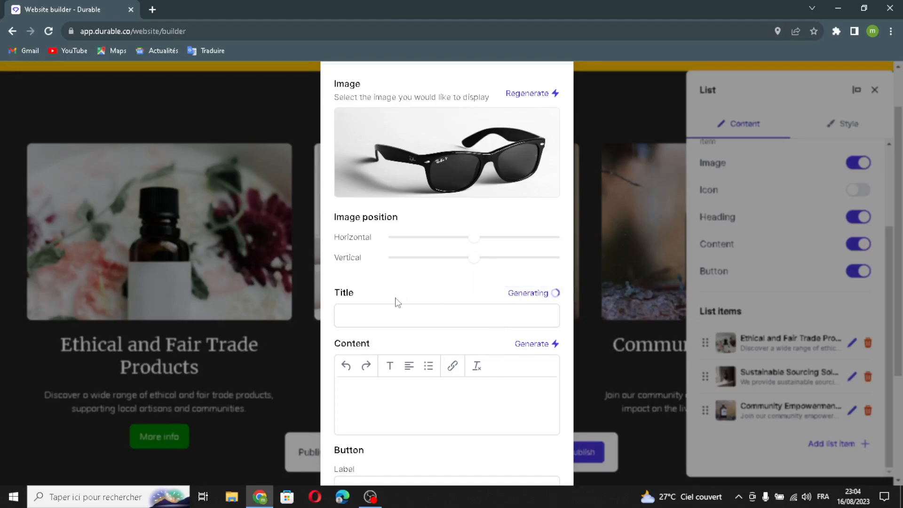
left_click(528, 344)
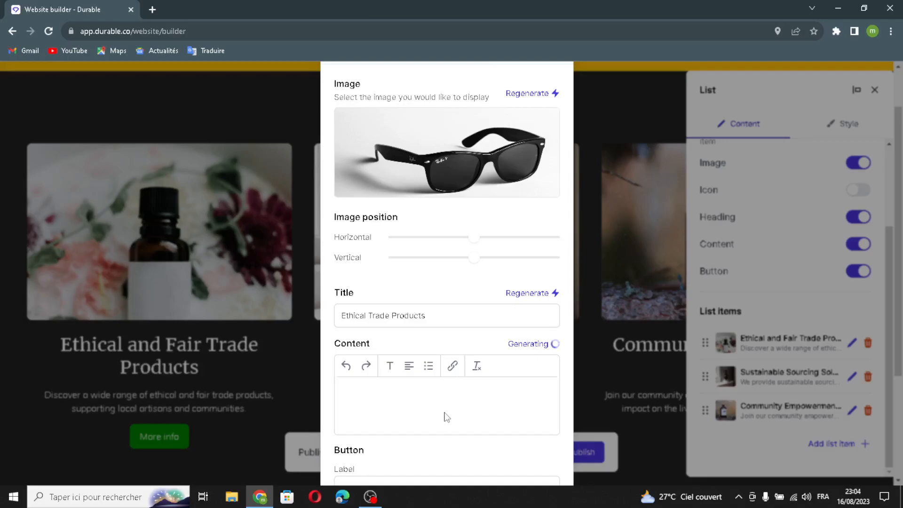
Step: Check the new list item's button label and link fields, and save both the item and the Our Services section
scroll(445, 413, "down", 5)
left_click(377, 419)
scroll(395, 442, "down", 2)
left_click(429, 380)
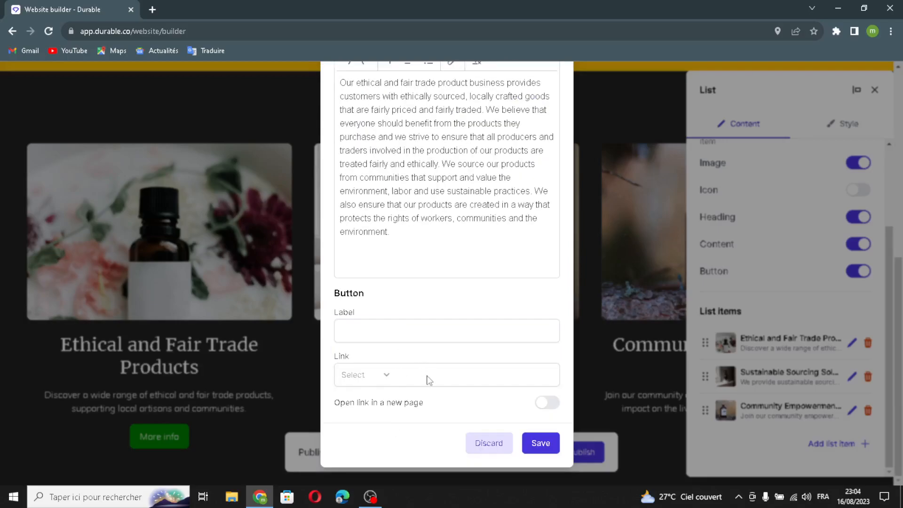
left_click(541, 443)
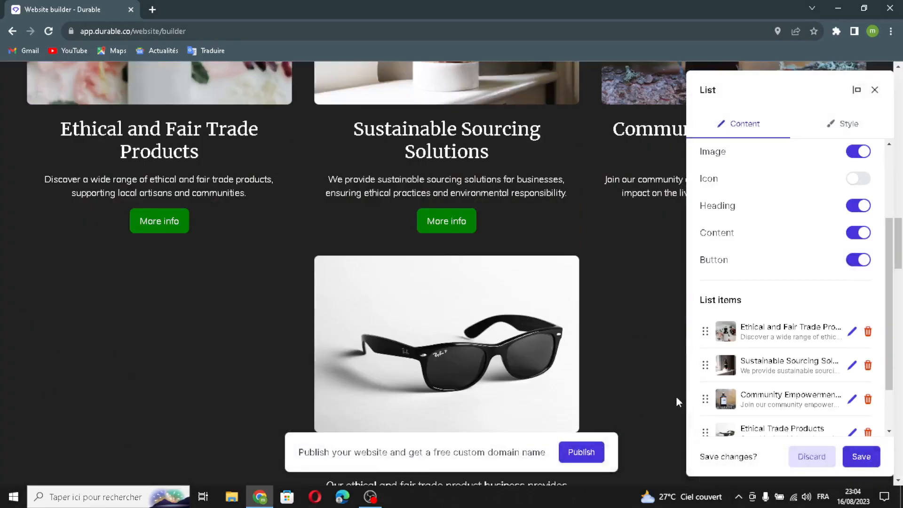
left_click(852, 457)
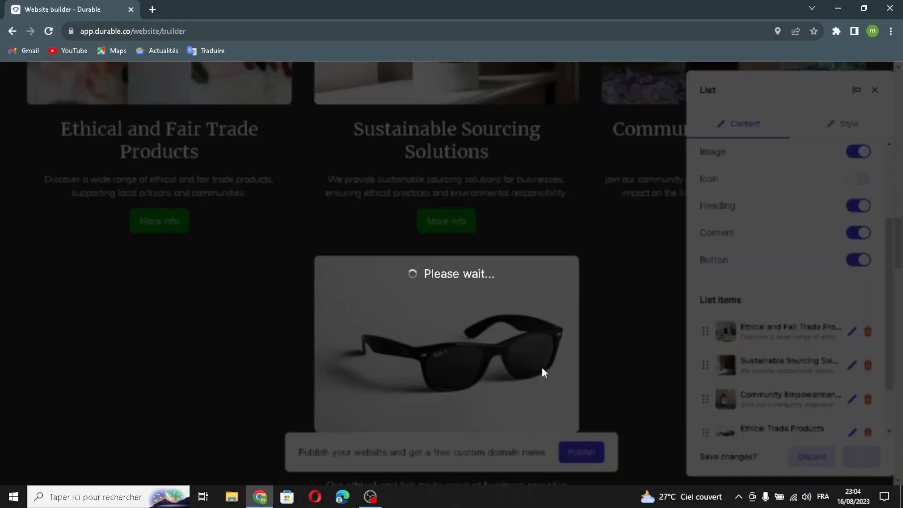
Step: Add a new testimonial with an AI-generated quote and author, and save both the testimonial and the Testimonials section
scroll(541, 369, "down", 7)
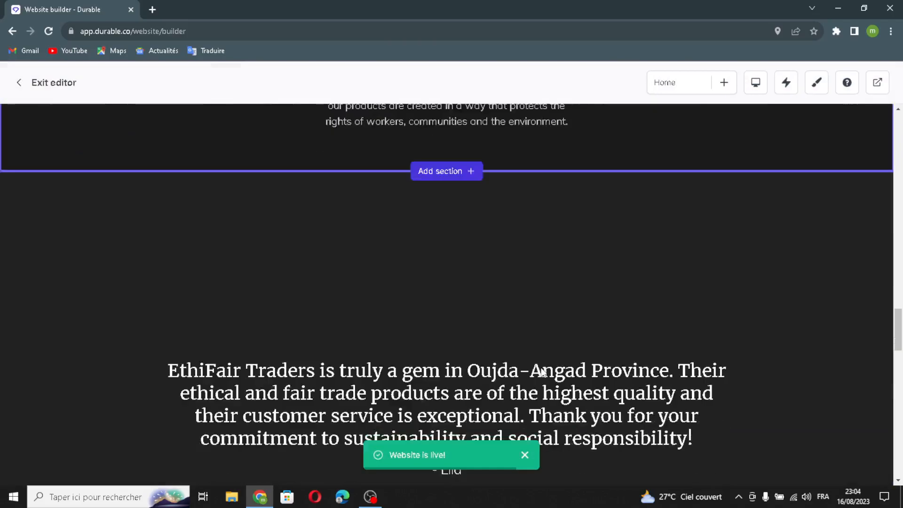
left_click(351, 249)
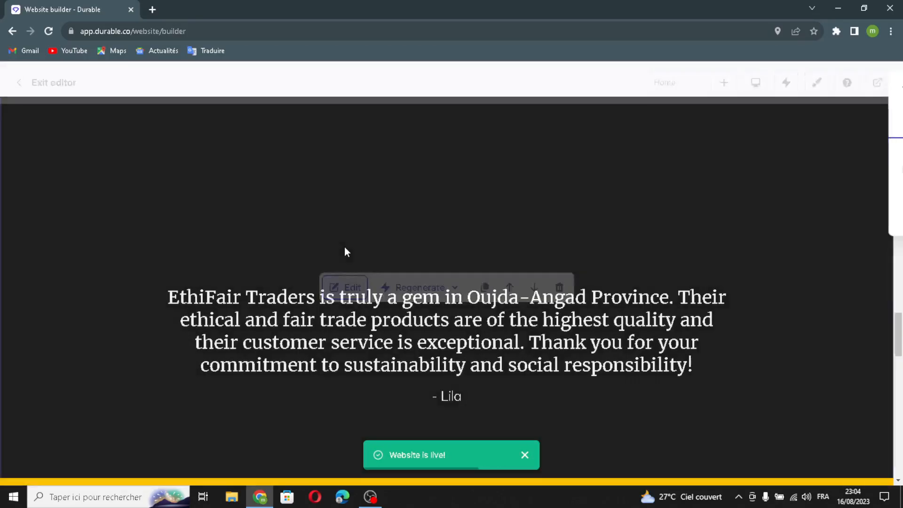
left_click(812, 203)
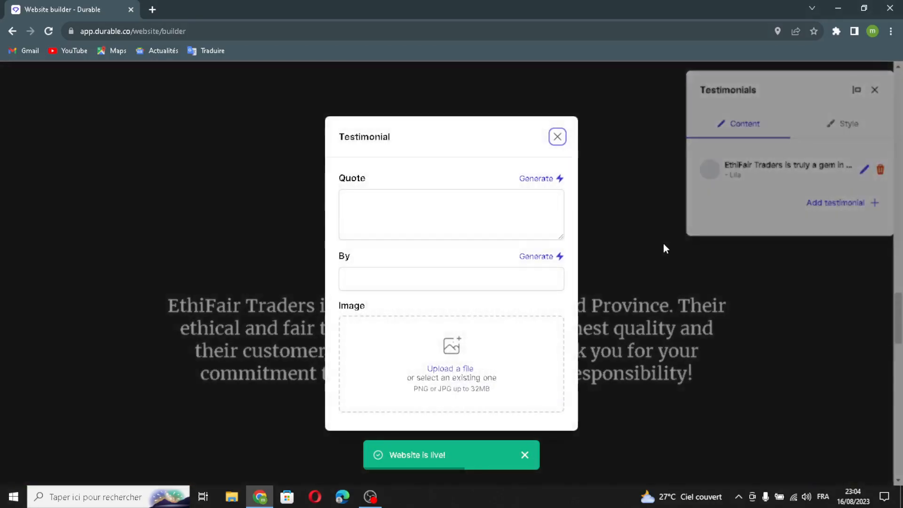
left_click(557, 180)
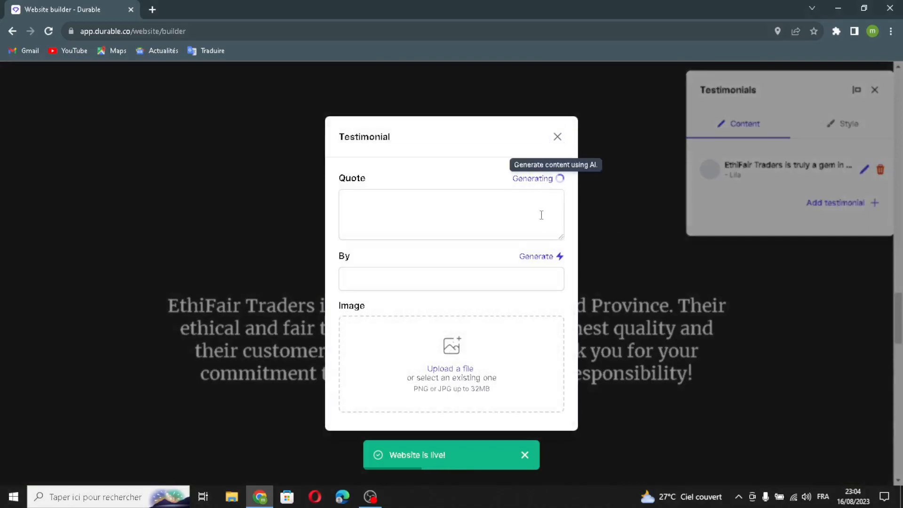
left_click(530, 235)
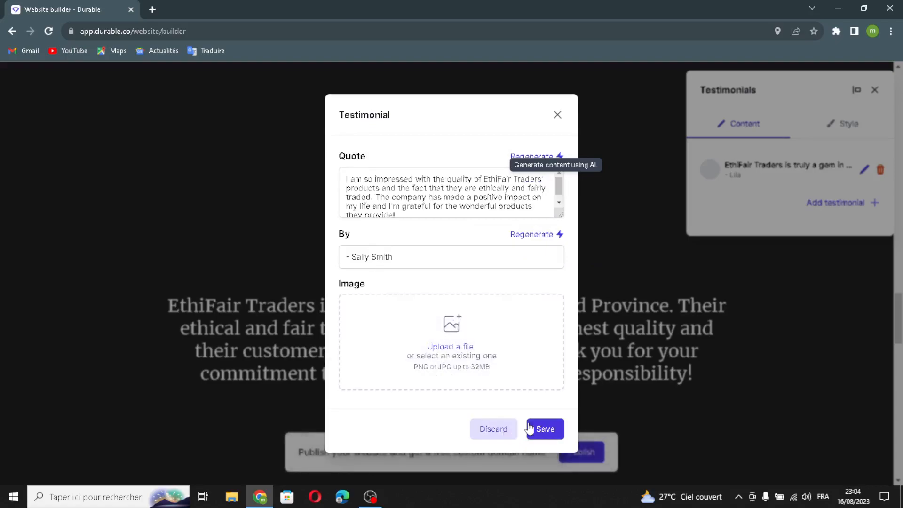
left_click(544, 429)
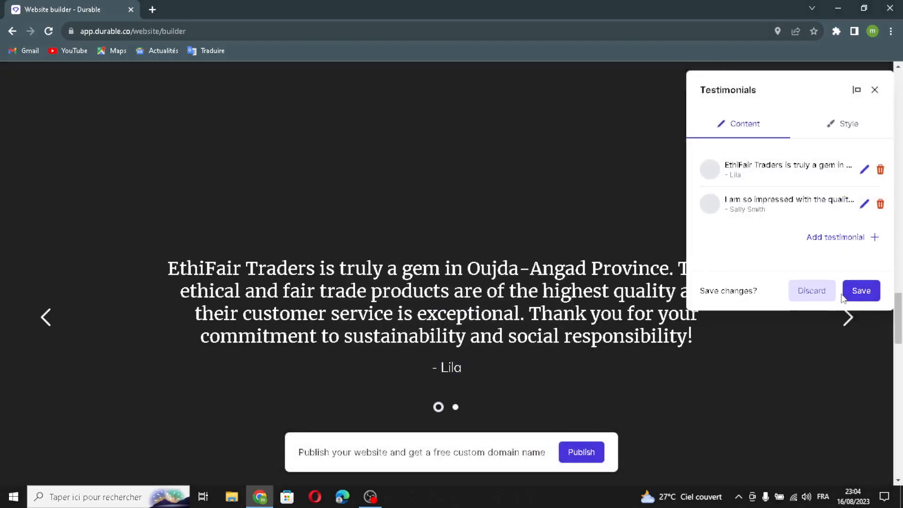
left_click(829, 297)
Step: Open the Our Clients gallery section for editing and generate an additional gallery image with AI
scroll(606, 326, "down", 5)
scroll(543, 312, "down", 5)
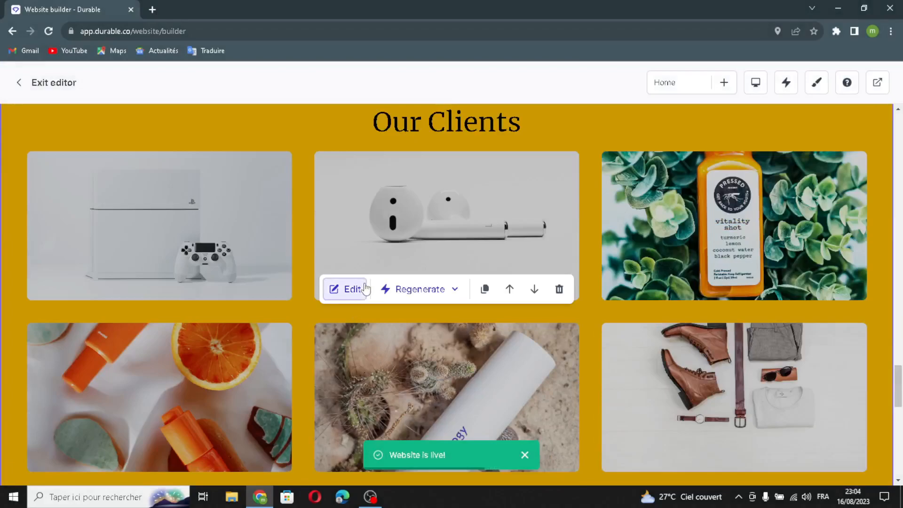
left_click(366, 289)
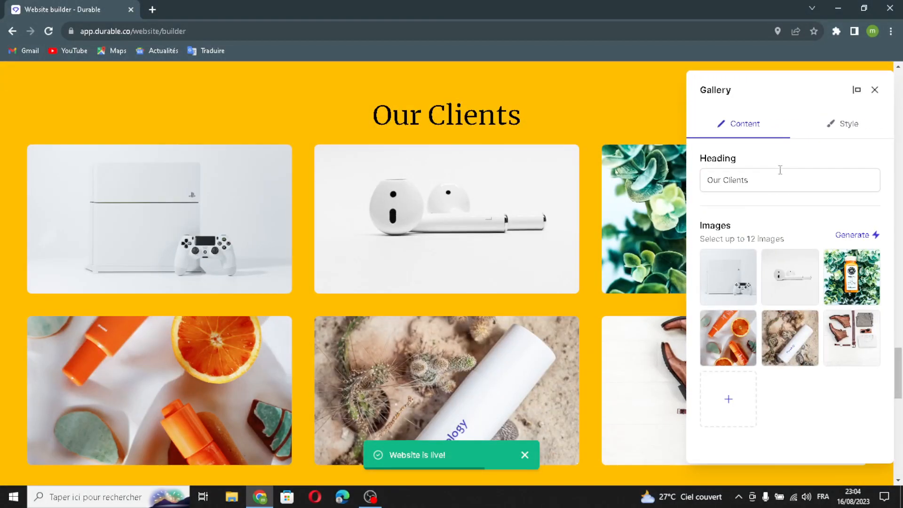
left_click(772, 173)
left_click(772, 174)
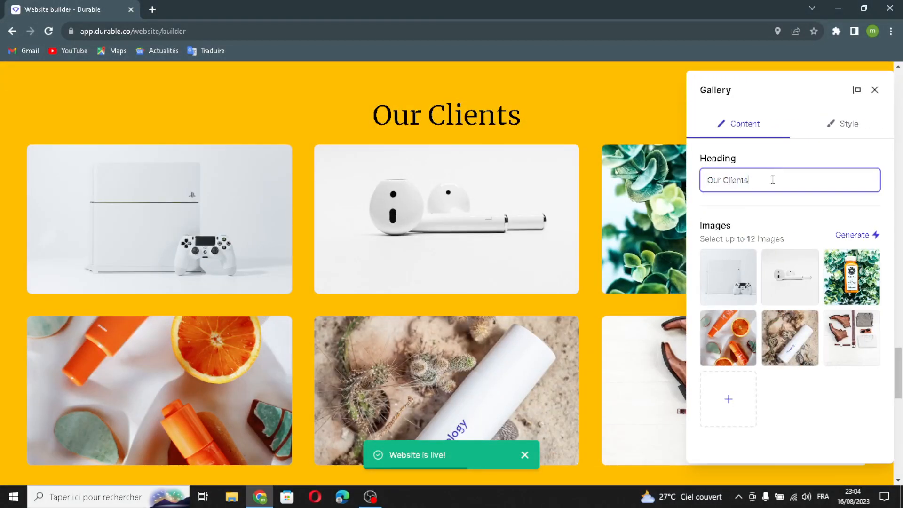
left_click(854, 236)
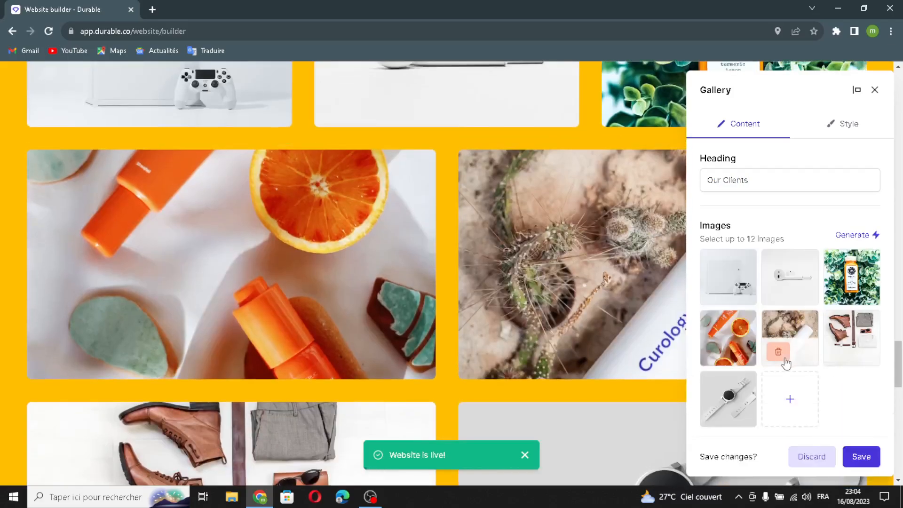
Step: Open the upload area for another gallery image and search Google Images for "ethical and fair trade product" in a new browser tab
left_click(787, 411)
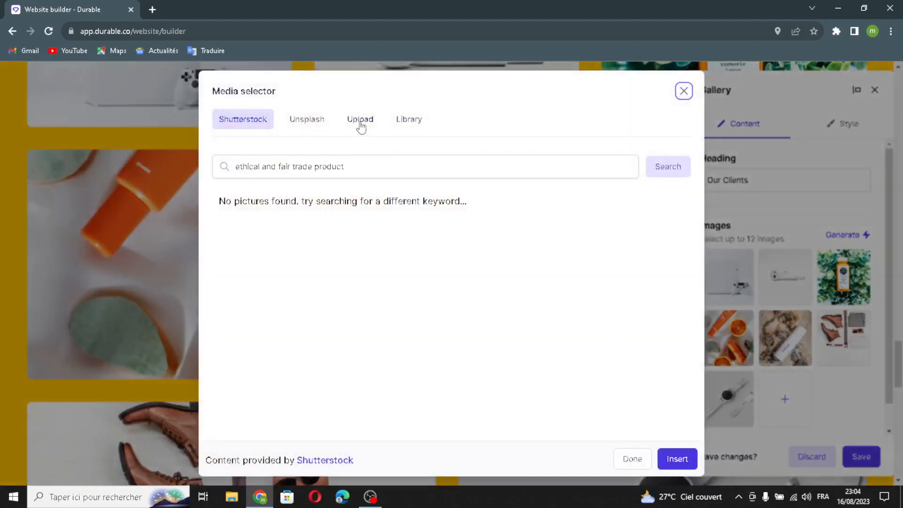
left_click(360, 122)
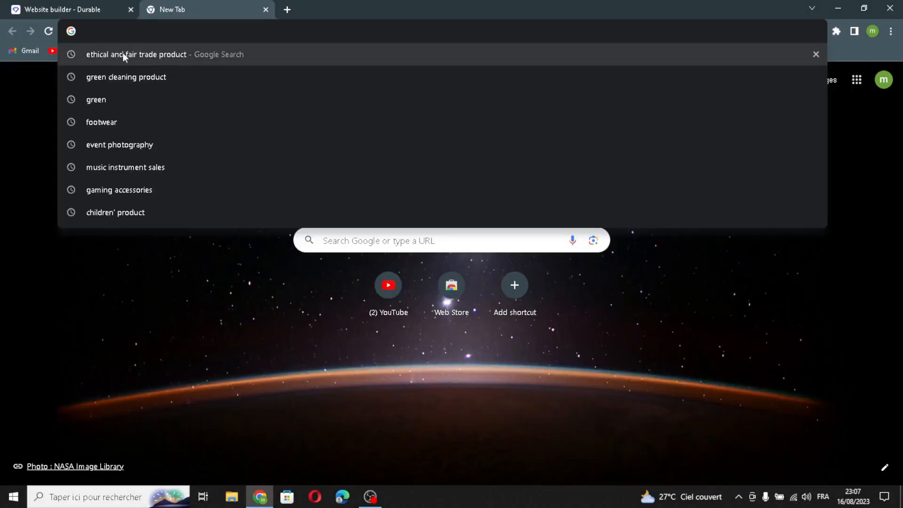
left_click(134, 47)
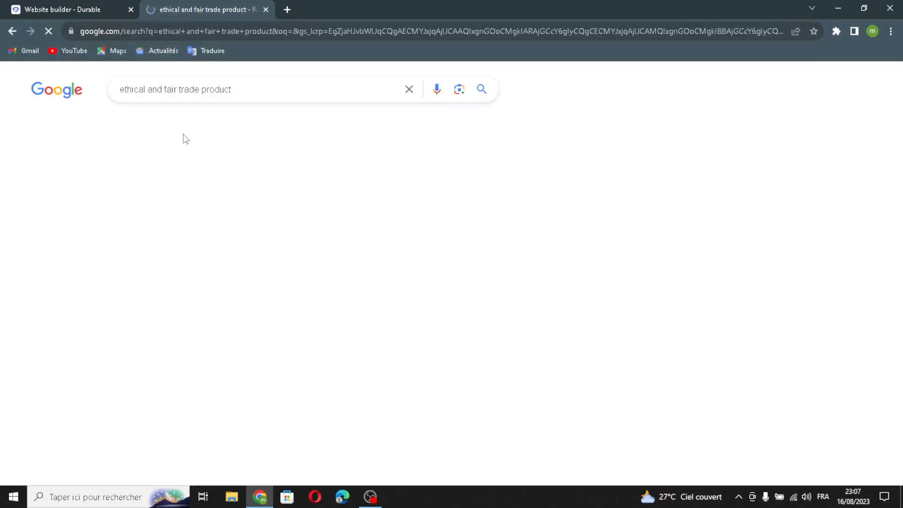
left_click(125, 123)
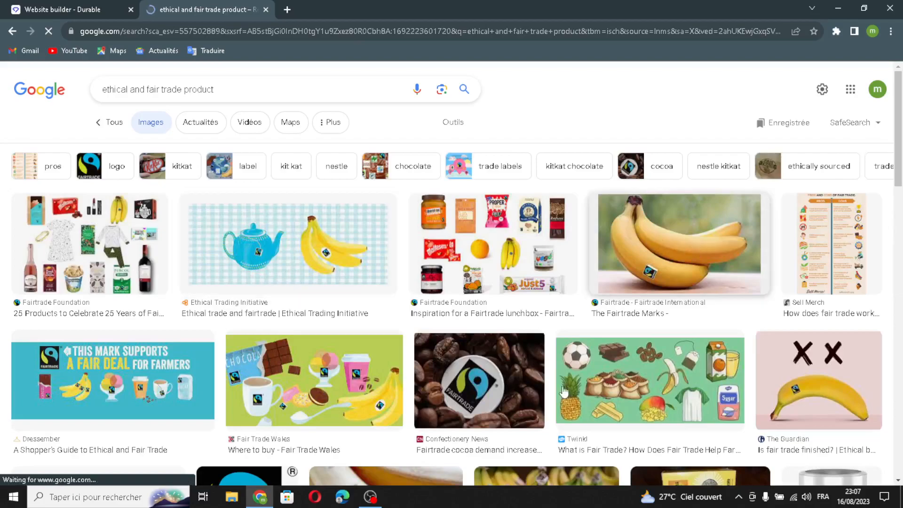
Step: Upload the Fairtrade bananas image from the search results to the media library and insert it into the Our Clients gallery
left_click_drag(659, 254, 193, 7)
left_click_drag(458, 304, 522, 365)
left_click(407, 119)
left_click(678, 459)
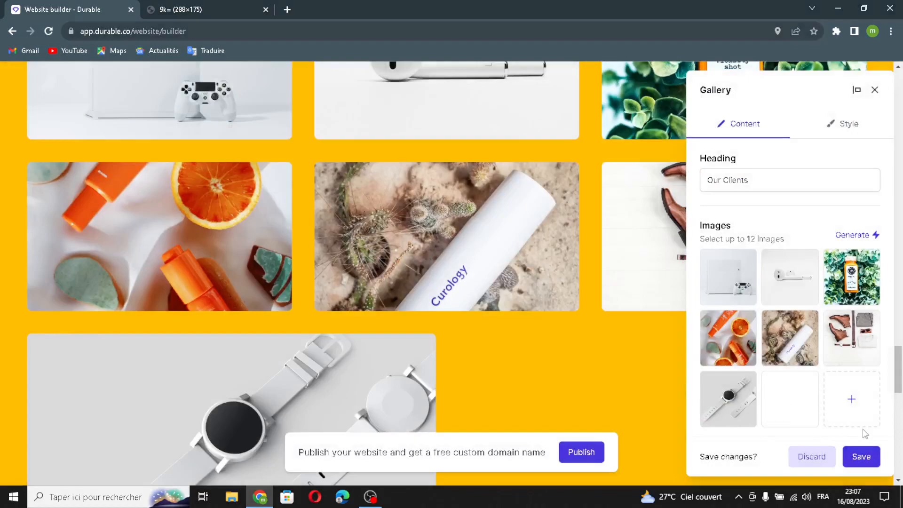
Step: Insert the Shutterstock image of the "FAIR TRADE" card into the gallery, close the extra browser tab and save the gallery section
left_click(851, 399)
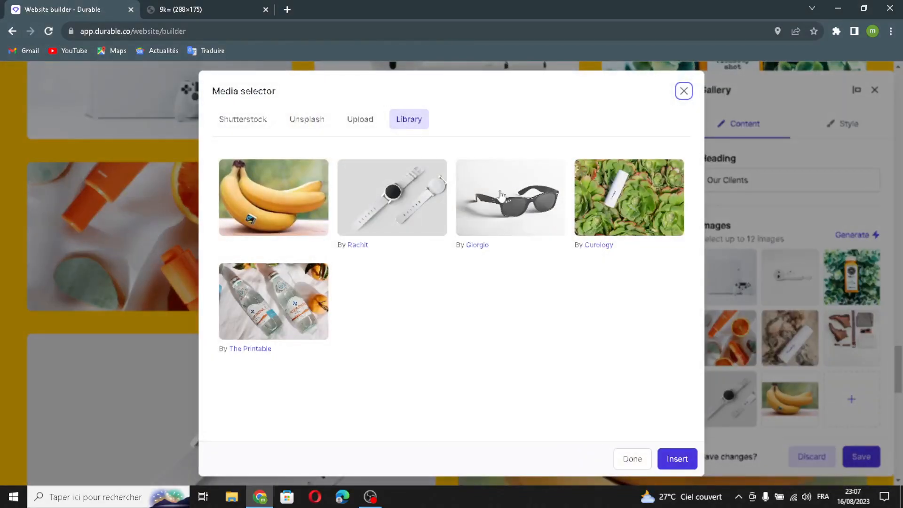
left_click(239, 121)
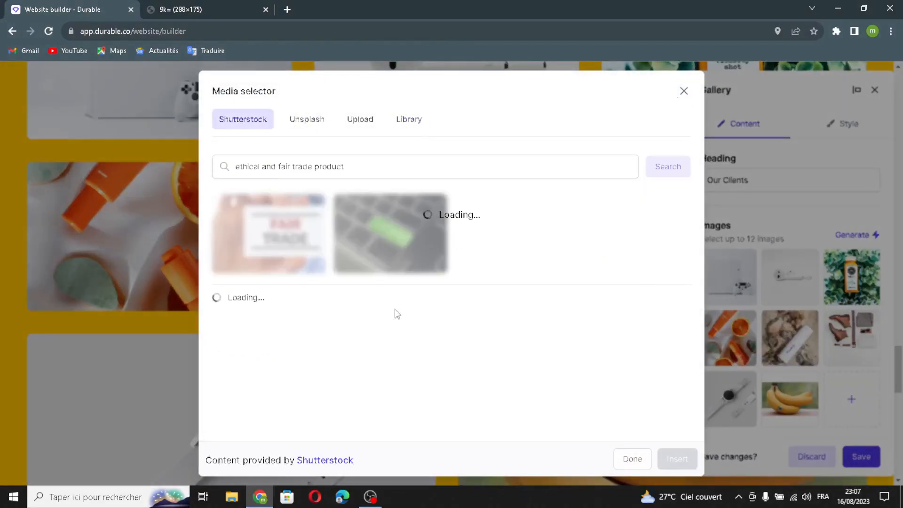
left_click(308, 238)
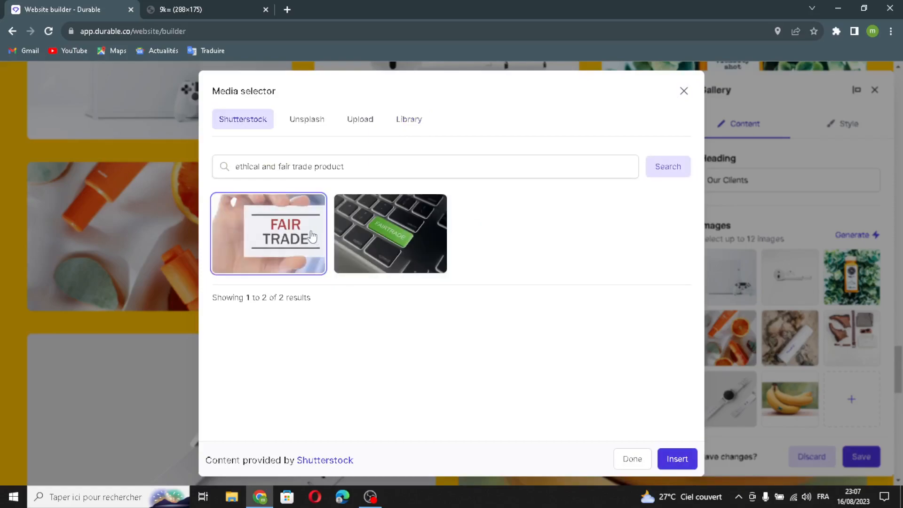
left_click(677, 460)
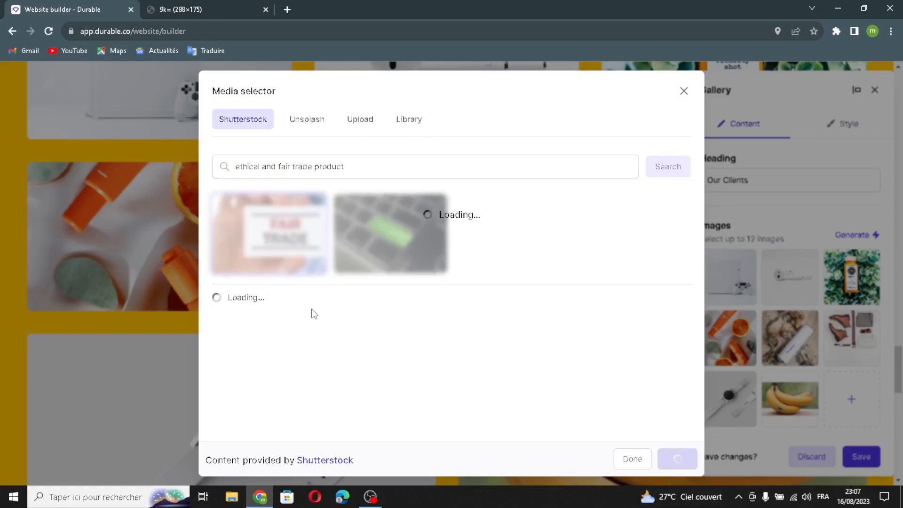
left_click(266, 10)
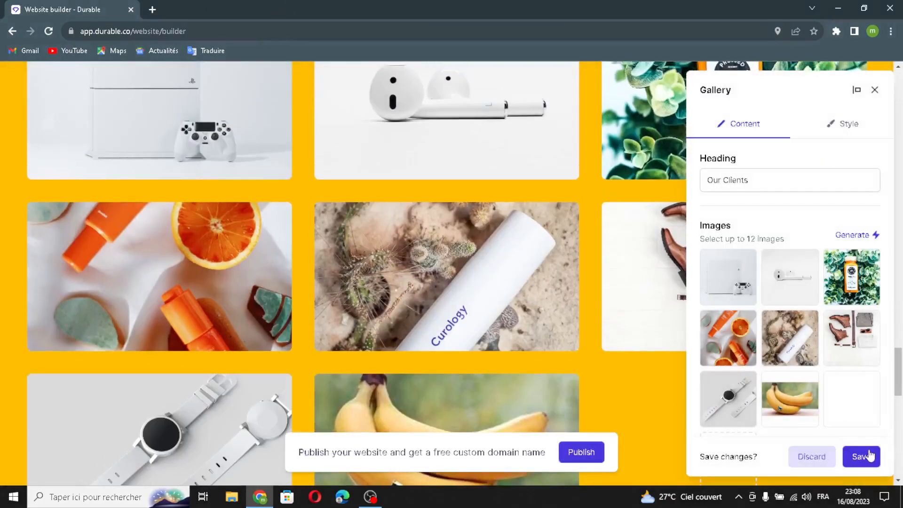
left_click(862, 456)
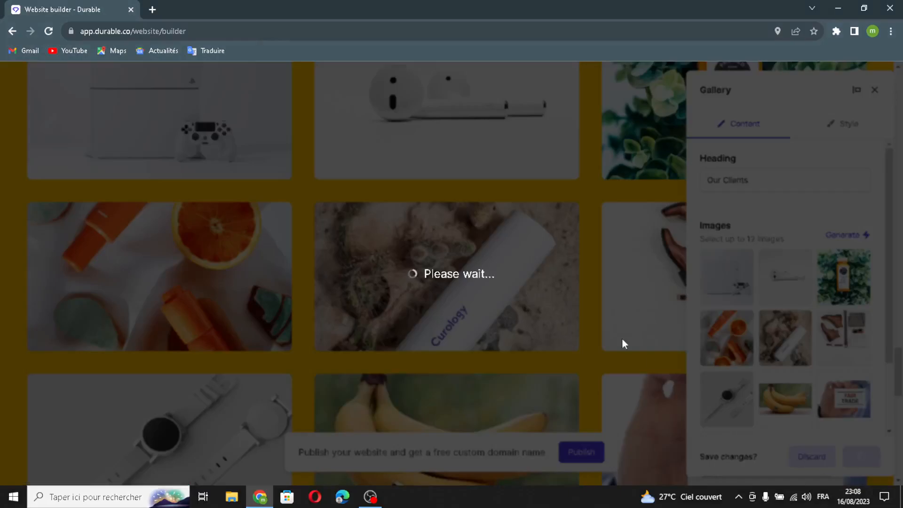
Step: Open the Location section for editing and review its heading, business address and additional text field options
scroll(621, 337, "down", 8)
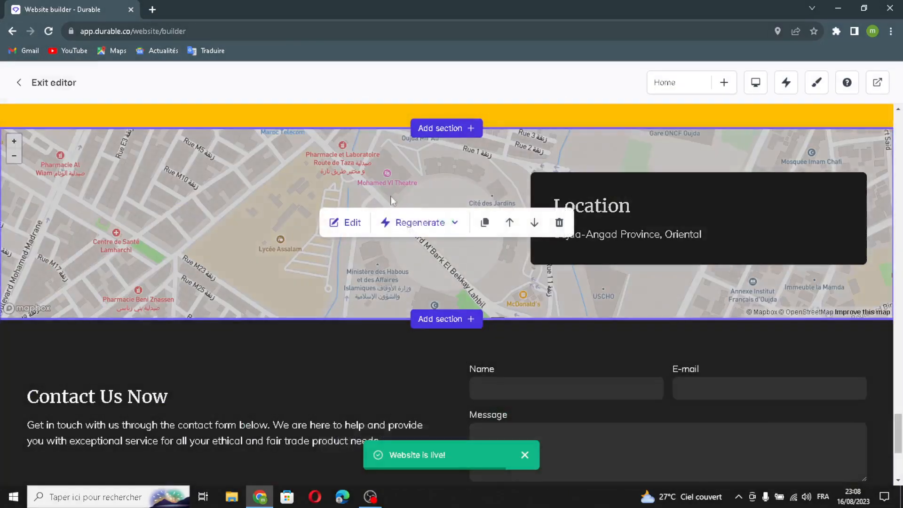
left_click(347, 223)
left_click(769, 180)
left_click(857, 259)
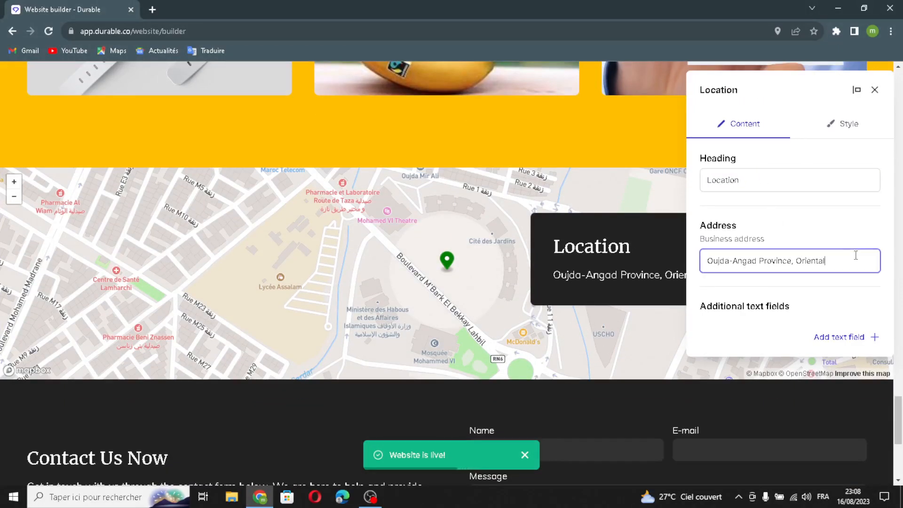
left_click_drag(842, 261, 776, 261)
left_click(864, 268)
left_click(840, 337)
left_click(400, 257)
left_click(374, 299)
left_click(559, 198)
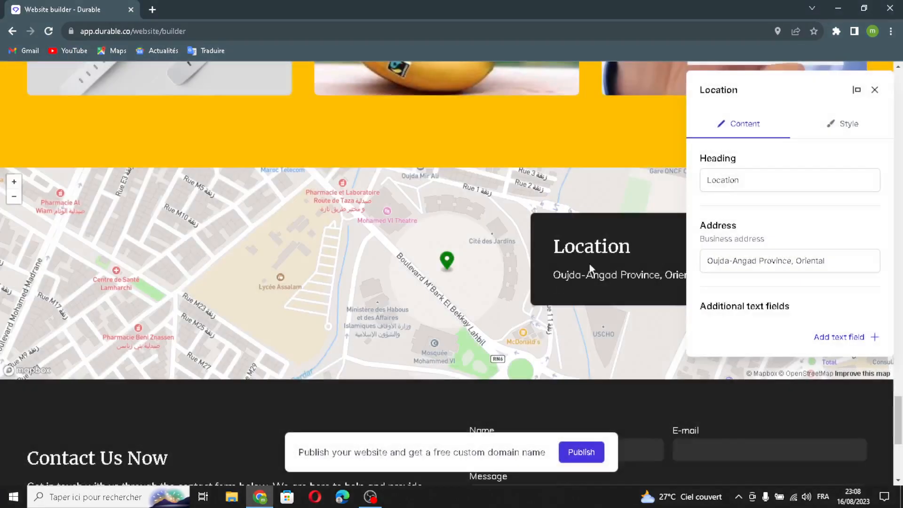
Step: Review the Location section's style settings for map type, theme, corners, alignment, marker color, minimum height and background, and close the section editor
left_click(845, 124)
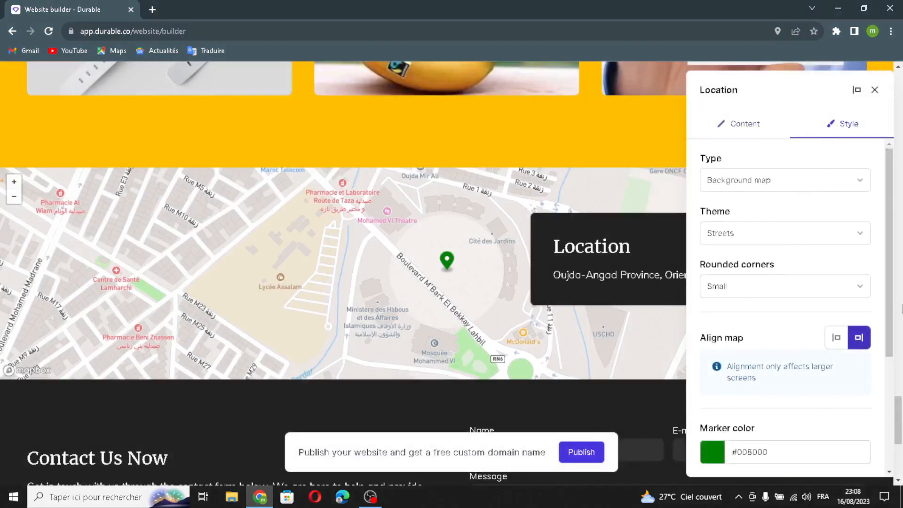
scroll(782, 288, "down", 1)
scroll(782, 289, "up", 1)
scroll(803, 327, "down", 3)
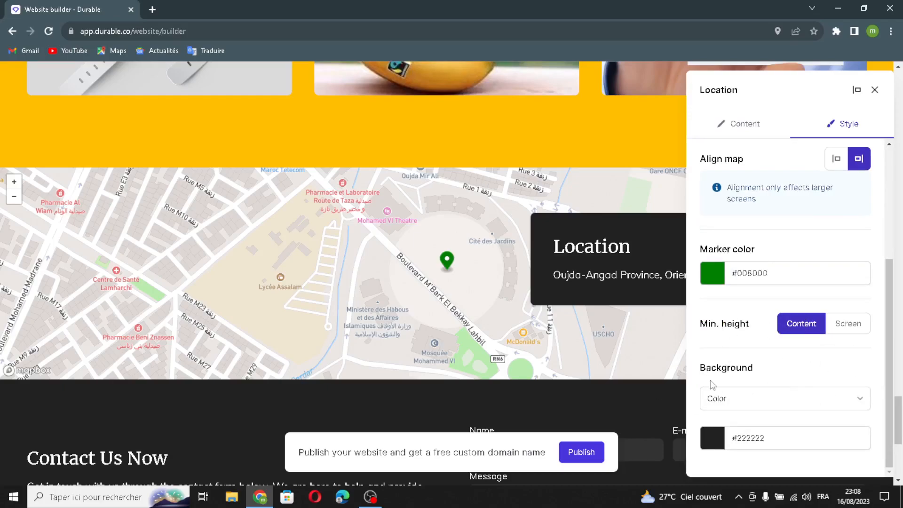
scroll(804, 320, "up", 1)
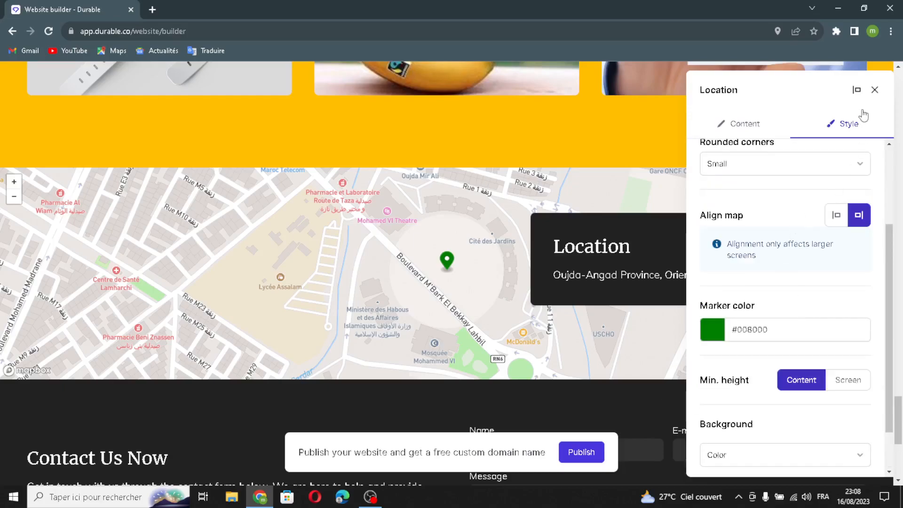
left_click(875, 90)
Step: Open the Contact Us Now section for editing and regenerate its heading and text with AI
scroll(693, 366, "down", 5)
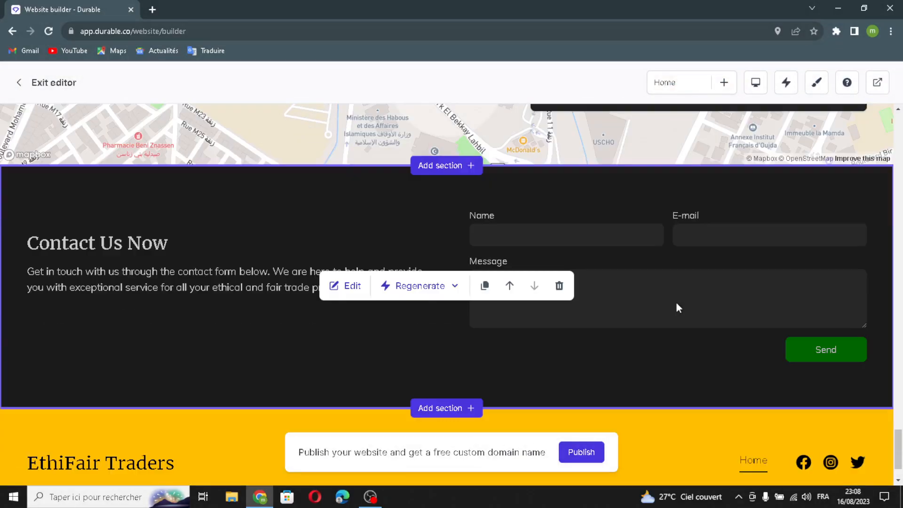
left_click(344, 286)
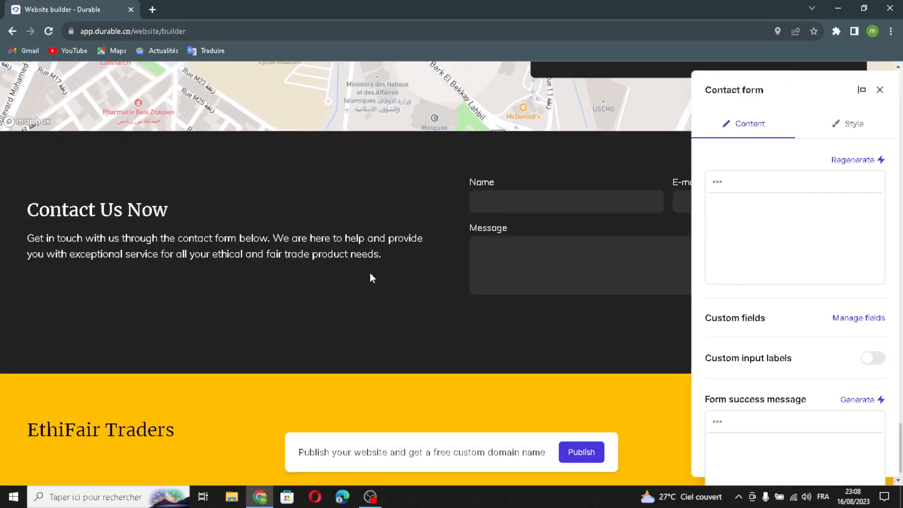
left_click(852, 162)
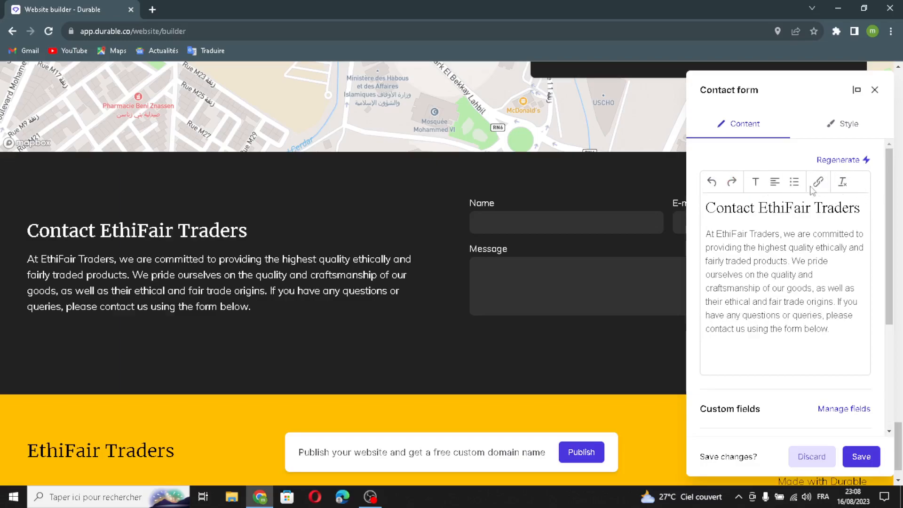
Step: Review the contact form's custom fields dialog, custom input labels option and form success message
scroll(734, 299, "down", 2)
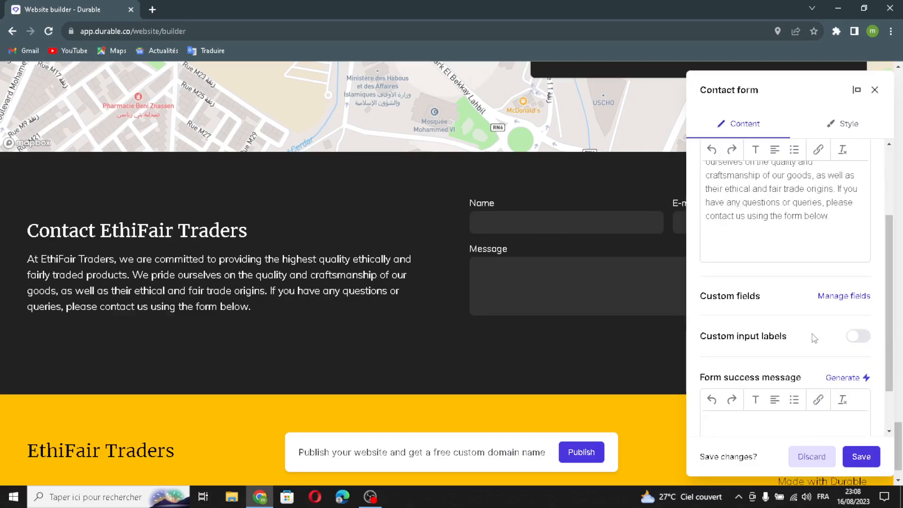
left_click(835, 296)
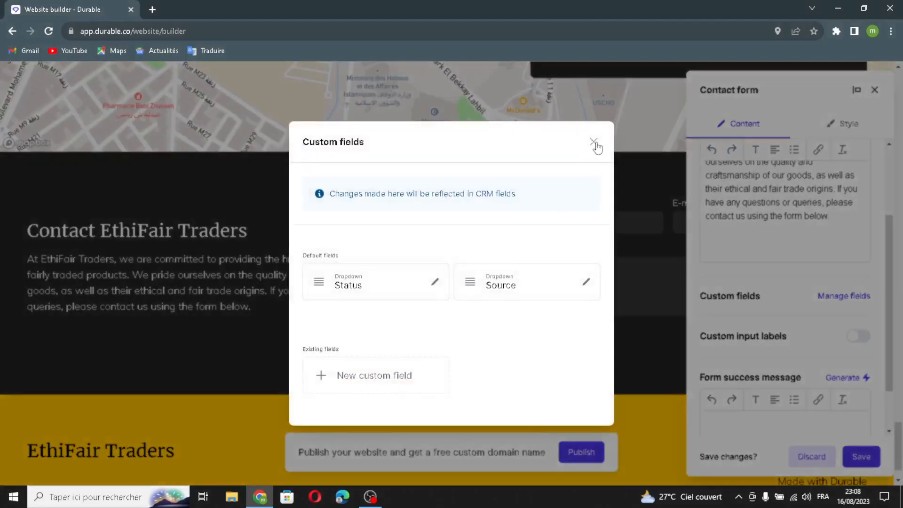
left_click(595, 143)
scroll(801, 368, "down", 1)
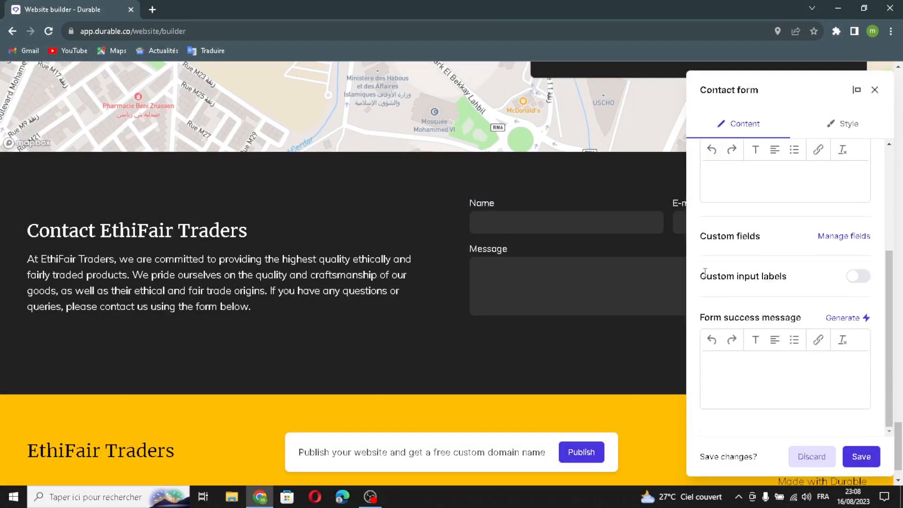
Step: Turn on custom input labels for the contact form and check the label fields
scroll(792, 410, "up", 3)
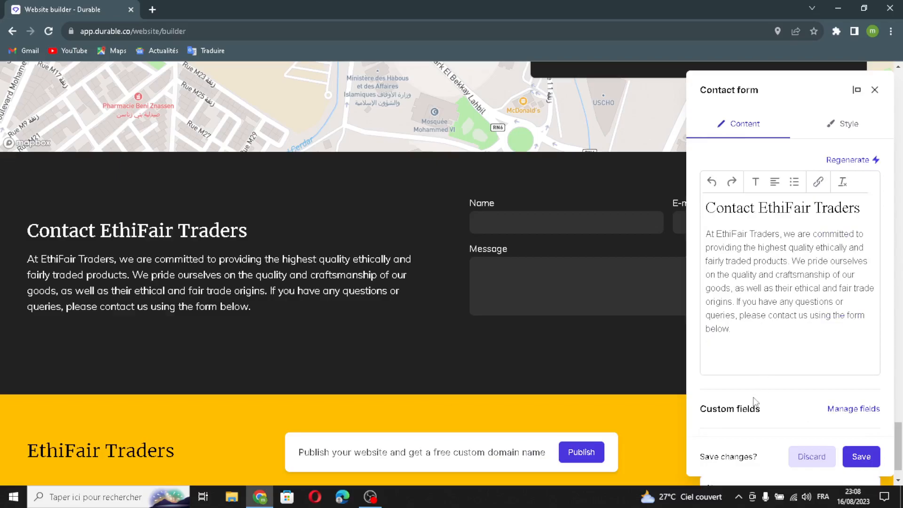
scroll(767, 398, "down", 3)
scroll(776, 393, "down", 1)
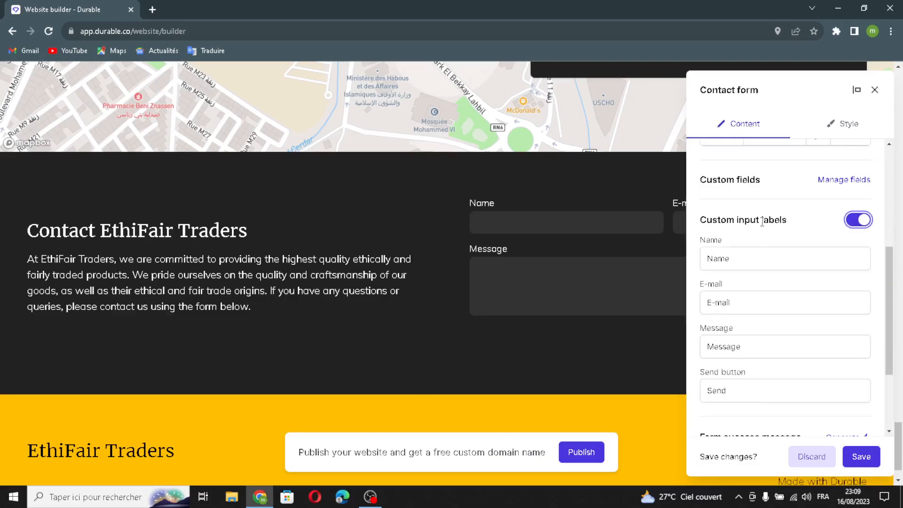
Step: Generate the contact form's success message with AI and save the Contact form section
scroll(801, 419, "down", 2)
left_click(840, 317)
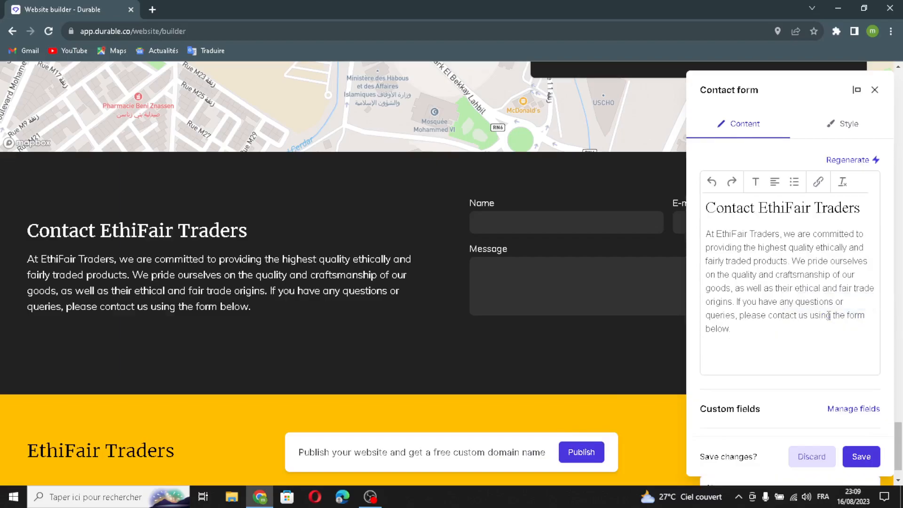
left_click(862, 457)
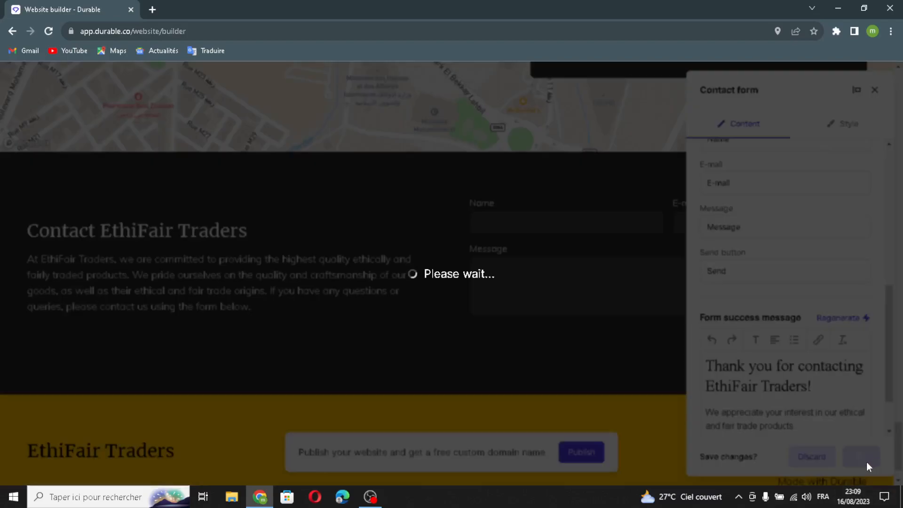
Step: Open the footer for editing, check its business name and turn on the option that replaces the name with a logo
scroll(744, 292, "down", 2)
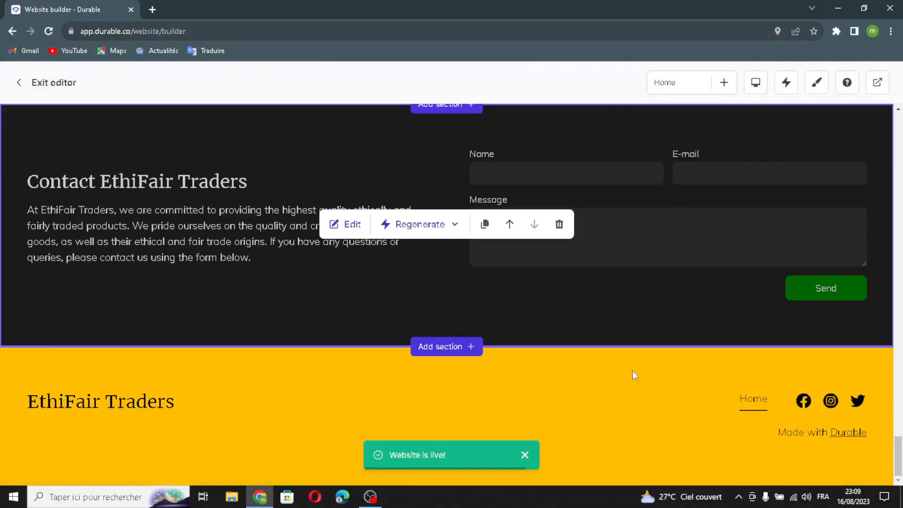
mouse_move(434, 398)
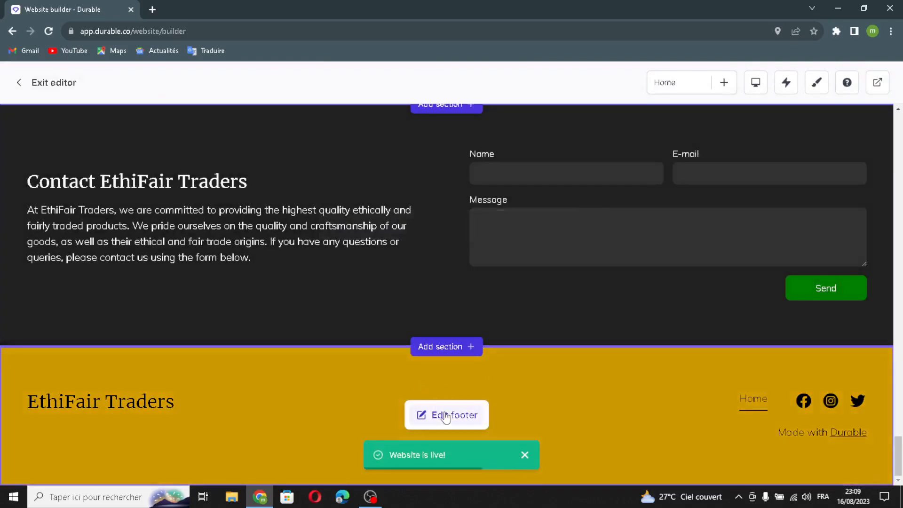
left_click(435, 410)
left_click(786, 250)
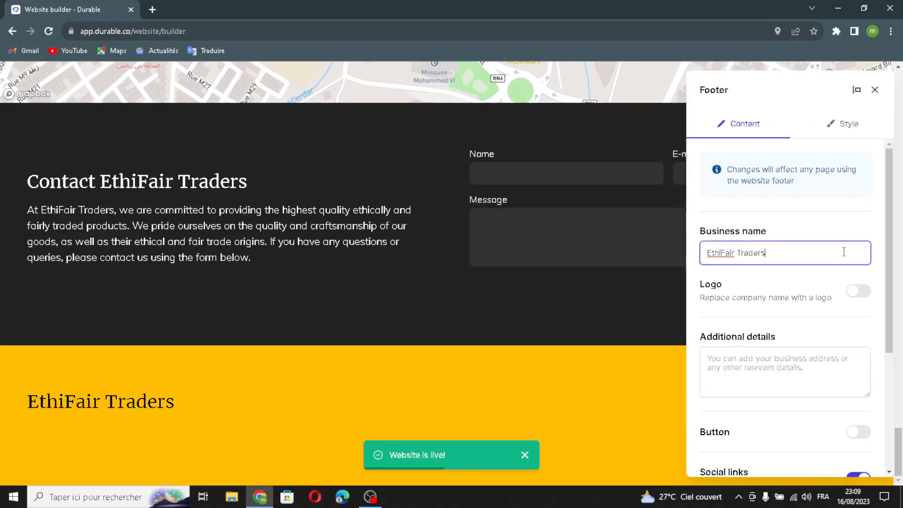
left_click(859, 292)
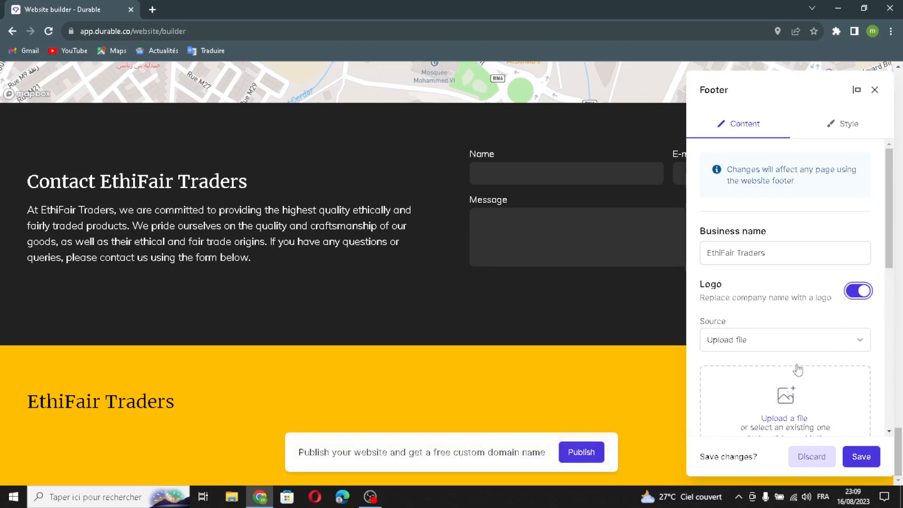
Step: Turn on the footer's button and review its label and link fields, the additional details and the social links
scroll(829, 329, "down", 5)
left_click(749, 311)
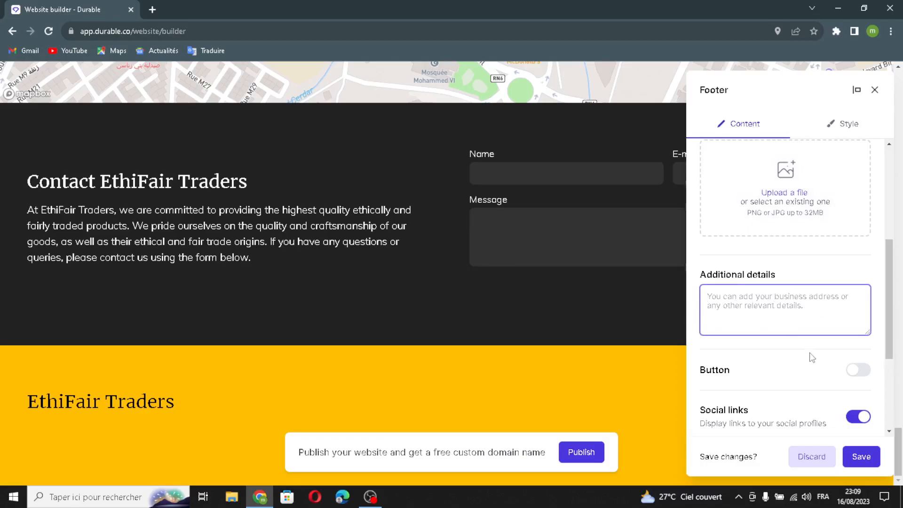
scroll(820, 357, "down", 1)
left_click(856, 312)
scroll(816, 308, "down", 5)
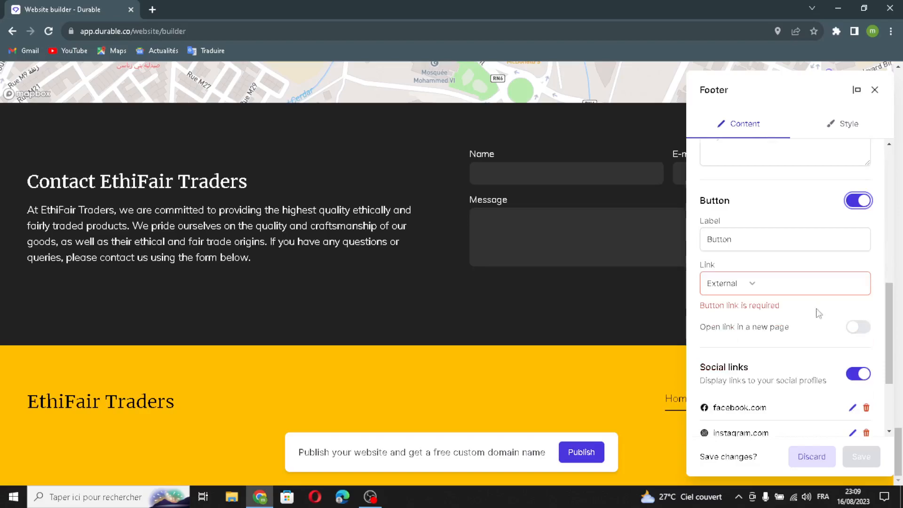
left_click(776, 239)
left_click(798, 282)
scroll(772, 348, "down", 3)
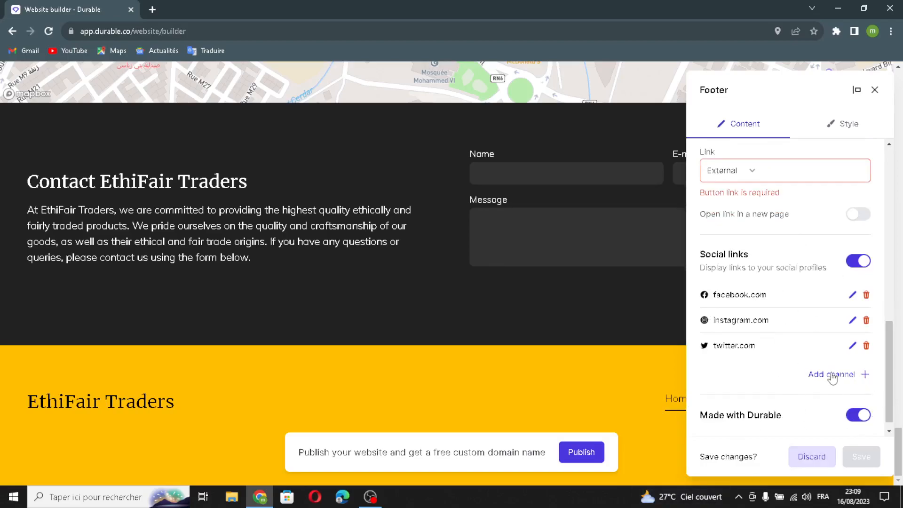
Step: Close the footer editor and publish the website
left_click(875, 91)
left_click(531, 304)
left_click(578, 443)
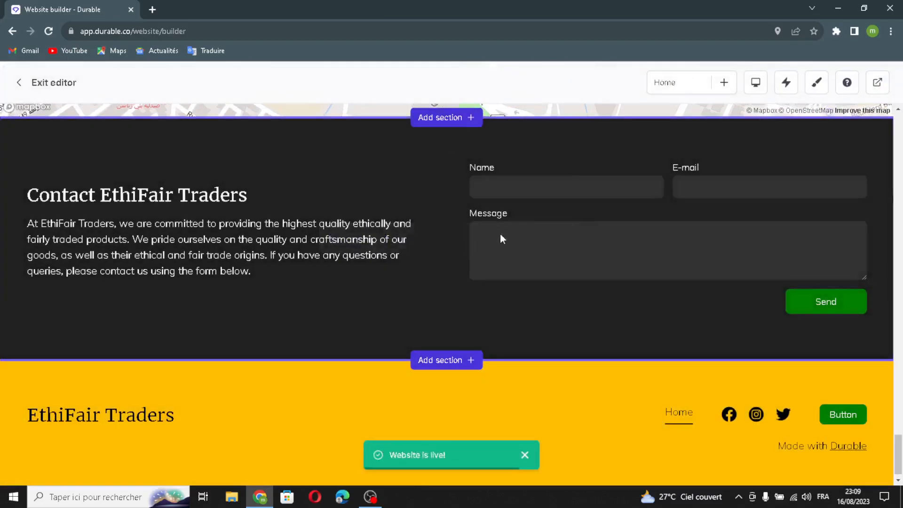
Step: Regenerate the content of the Location section with AI
scroll(500, 235, "up", 3)
left_click(423, 188)
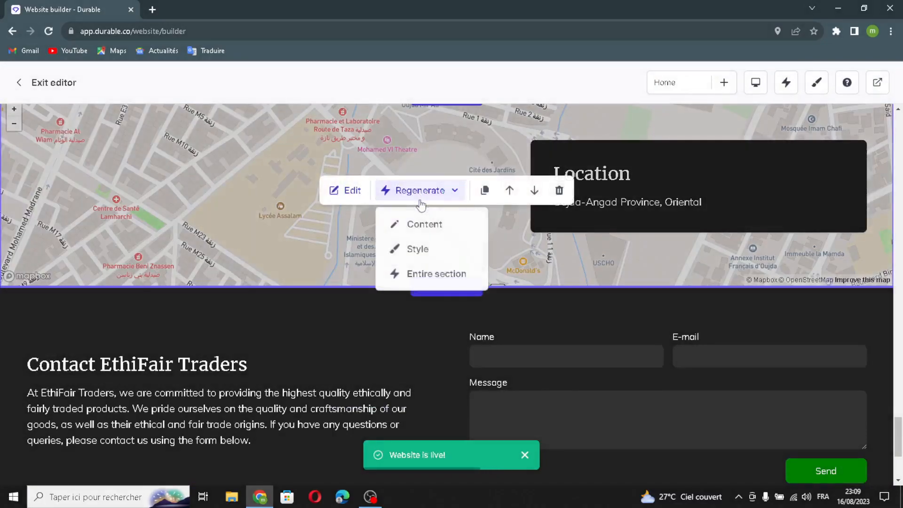
left_click(469, 225)
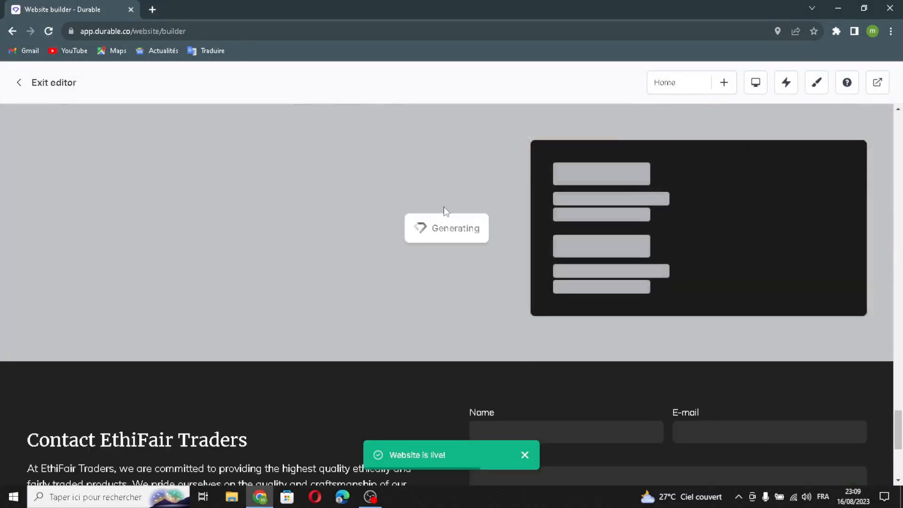
Step: Regenerate the style of the Our Clients gallery section with AI
scroll(472, 207, "up", 5)
scroll(466, 221, "down", 1)
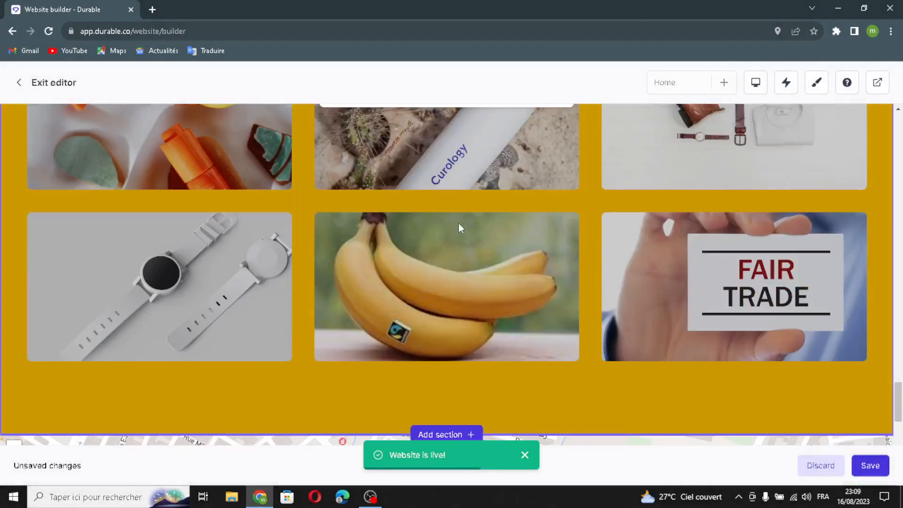
scroll(458, 189, "up", 3)
left_click(447, 266)
left_click(418, 319)
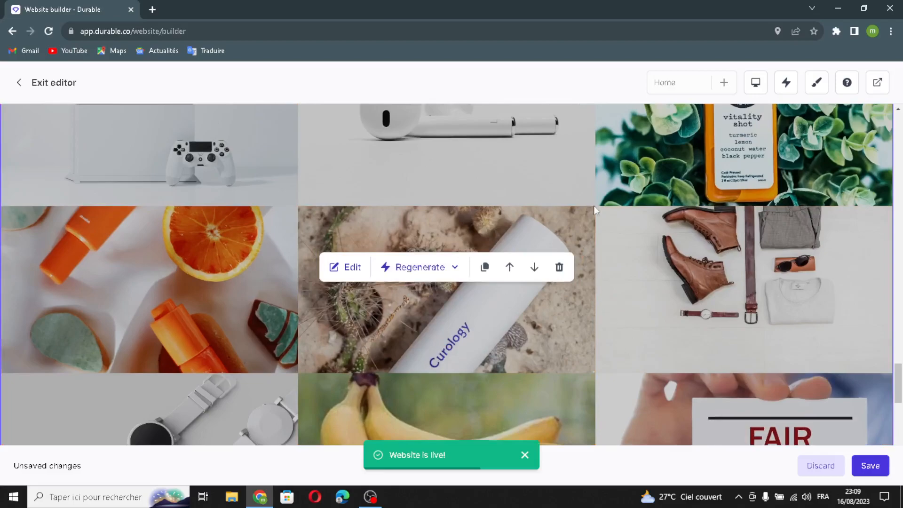
Step: Regenerate the entire testimonials section with AI and save the website changes
scroll(629, 174, "up", 5)
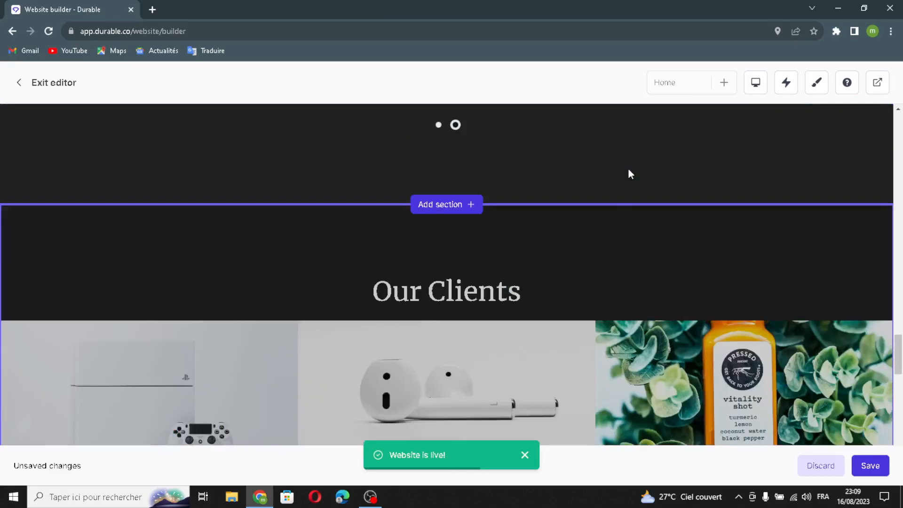
scroll(461, 231, "up", 5)
left_click(451, 301)
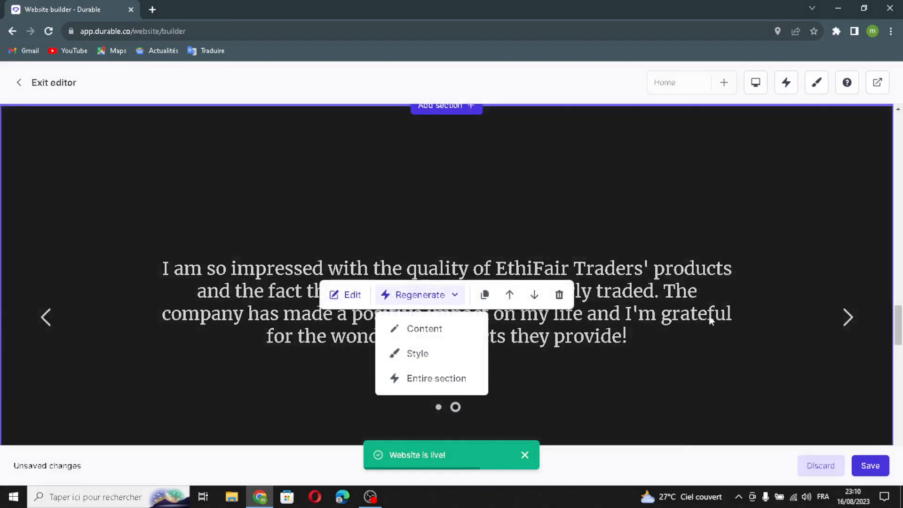
left_click(421, 376)
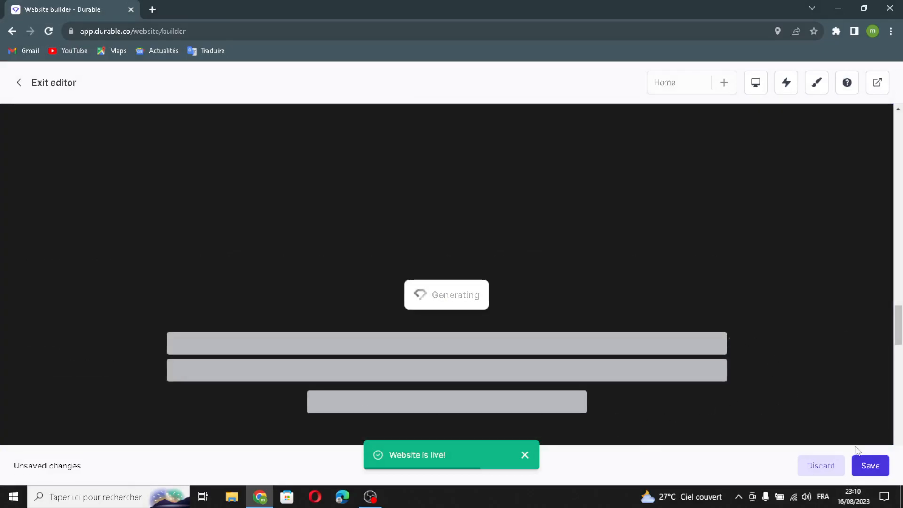
left_click(869, 466)
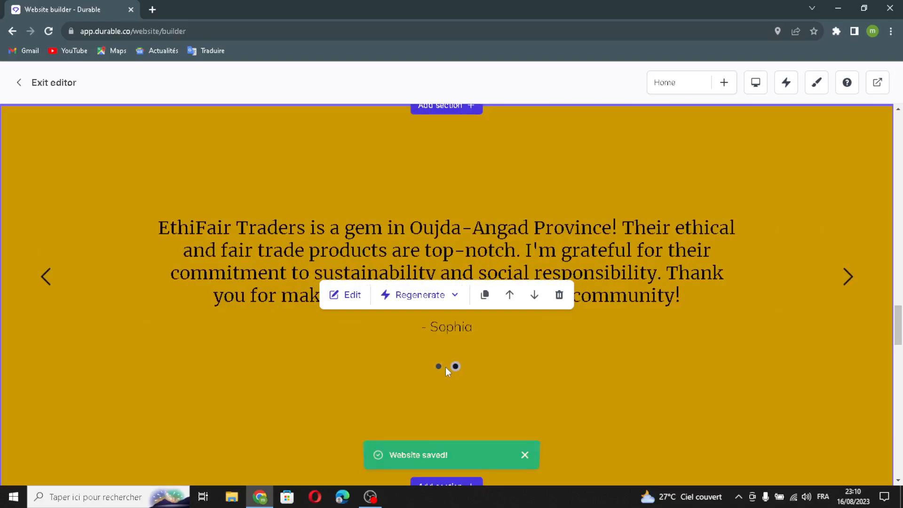
scroll(447, 368, "down", 7)
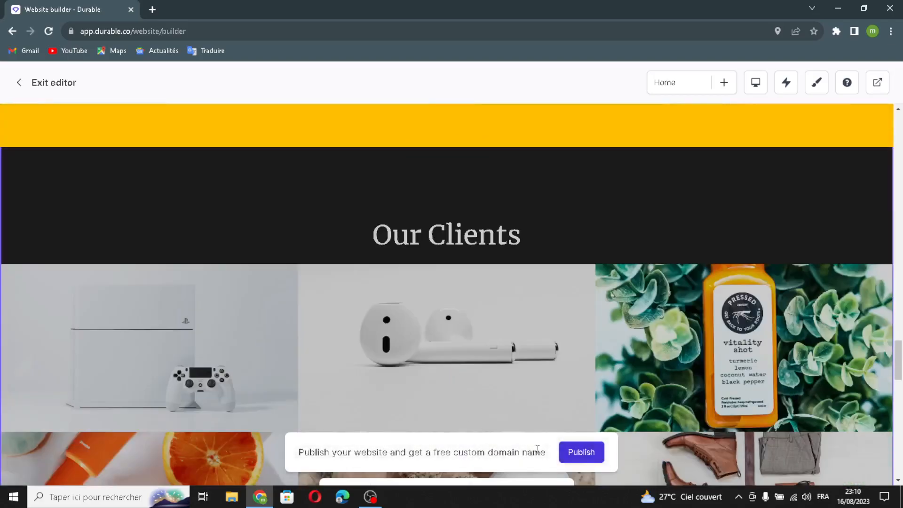